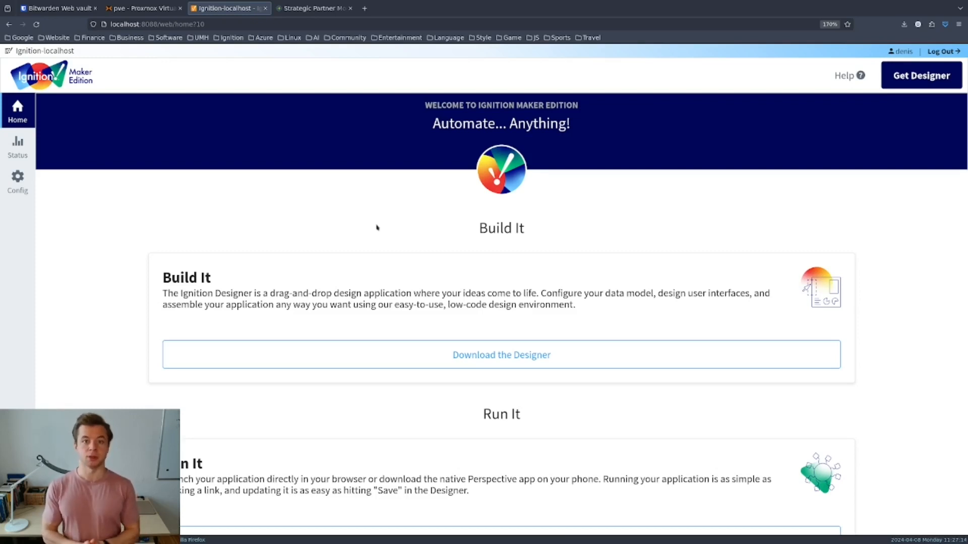
- Hide the Firefox bookmarks toolbar so the Ignition home page gets more vertical room
{"action": "key", "text": "ctrl+shift+b"}
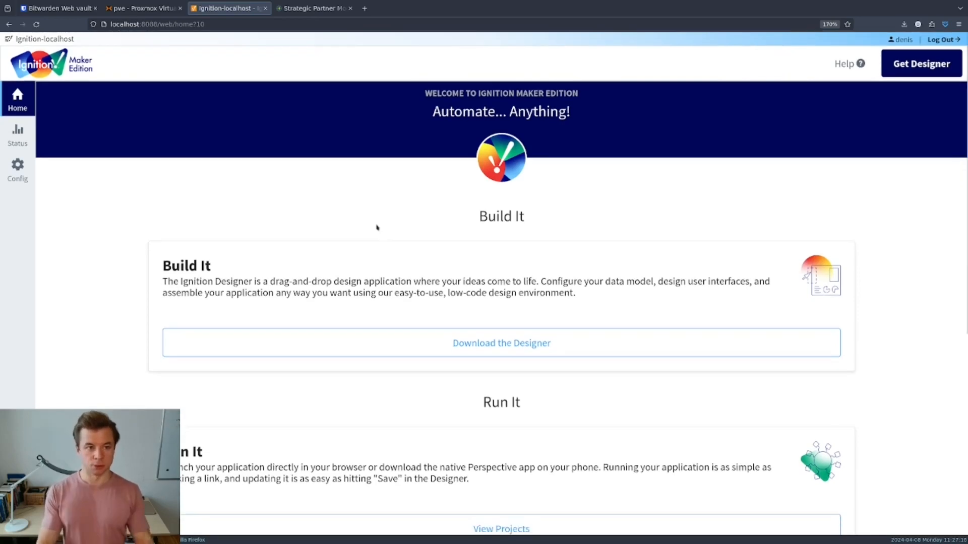
{"action": "left_click", "coordinate": [132, 10]}
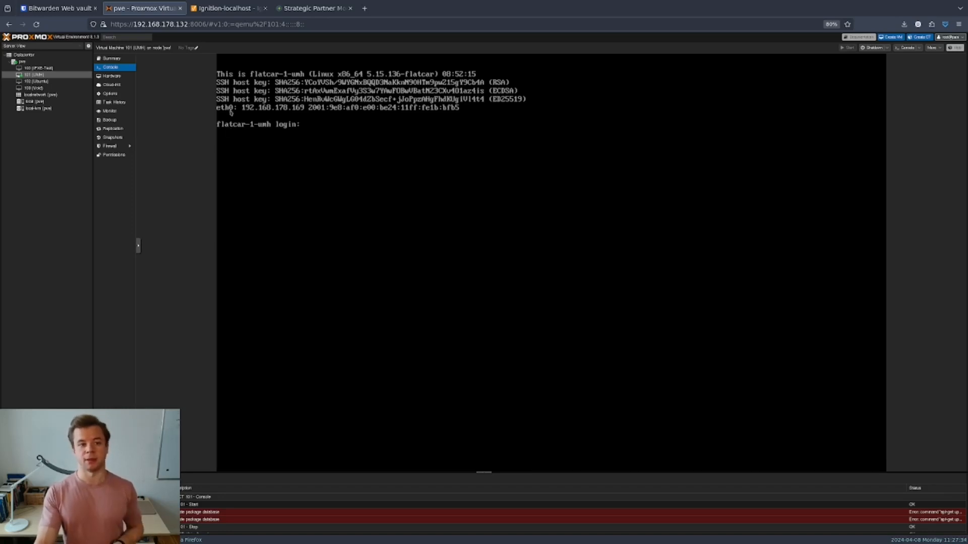
{"action": "left_click", "coordinate": [232, 9]}
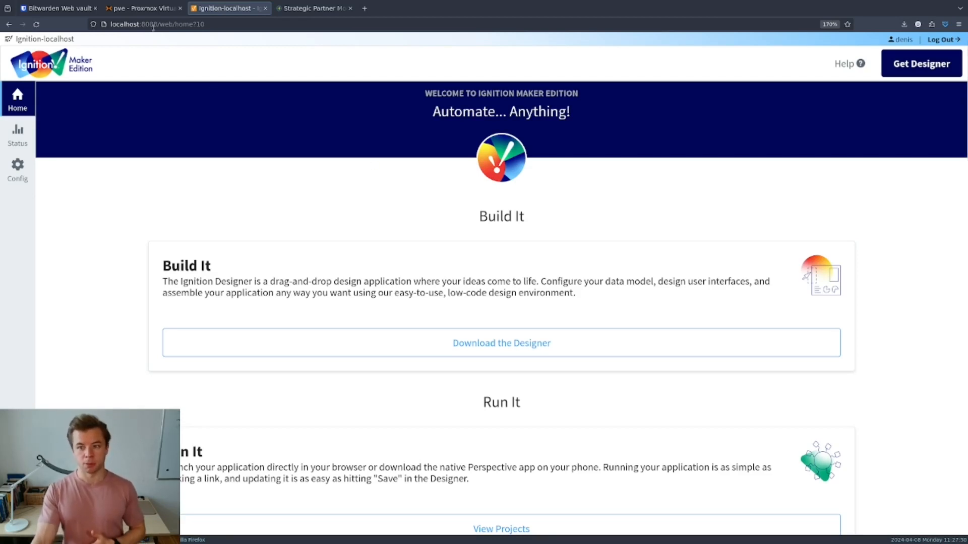
- Switch to the workspace showing the Designer Launcher with Ignition-localhost listed
{"action": "key", "text": "super+2"}
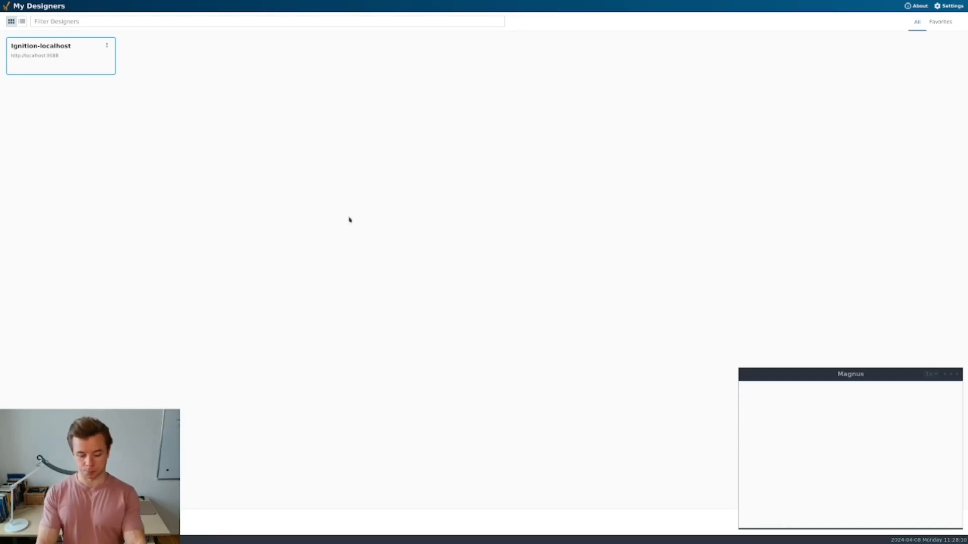
- Switch back to Firefox showing the Ignition-localhost gateway home page
{"action": "key", "text": "alt+Tab"}
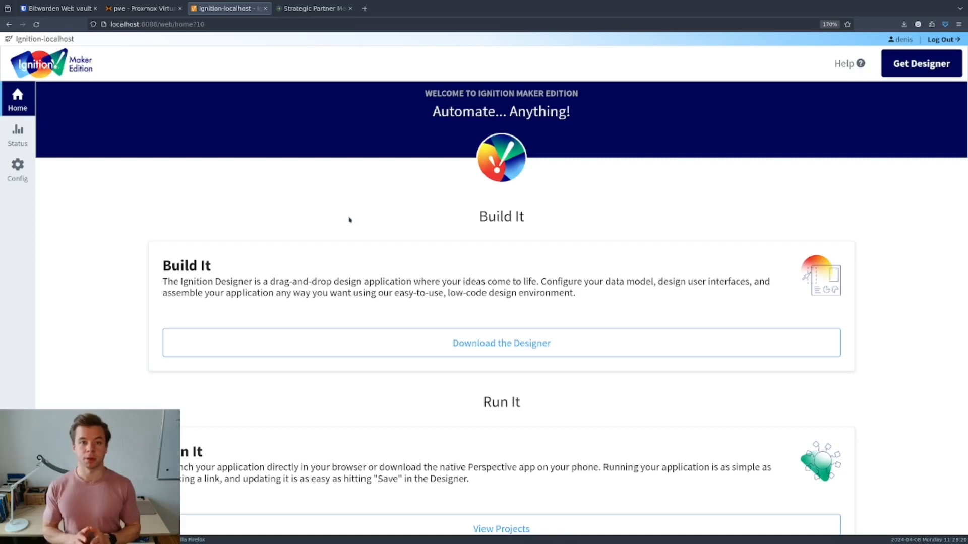
{"action": "left_click", "coordinate": [312, 8]}
{"action": "scroll", "coordinate": [487, 157], "scroll_direction": "up", "scroll_amount": 5}
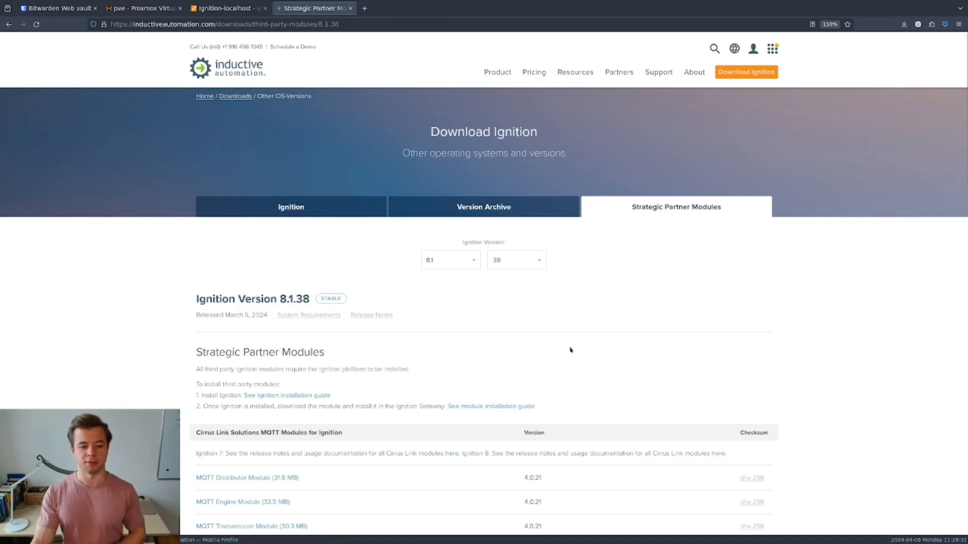
{"action": "scroll", "coordinate": [571, 350], "scroll_direction": "down", "scroll_amount": 1}
{"action": "scroll", "coordinate": [571, 350], "scroll_direction": "down", "scroll_amount": 5}
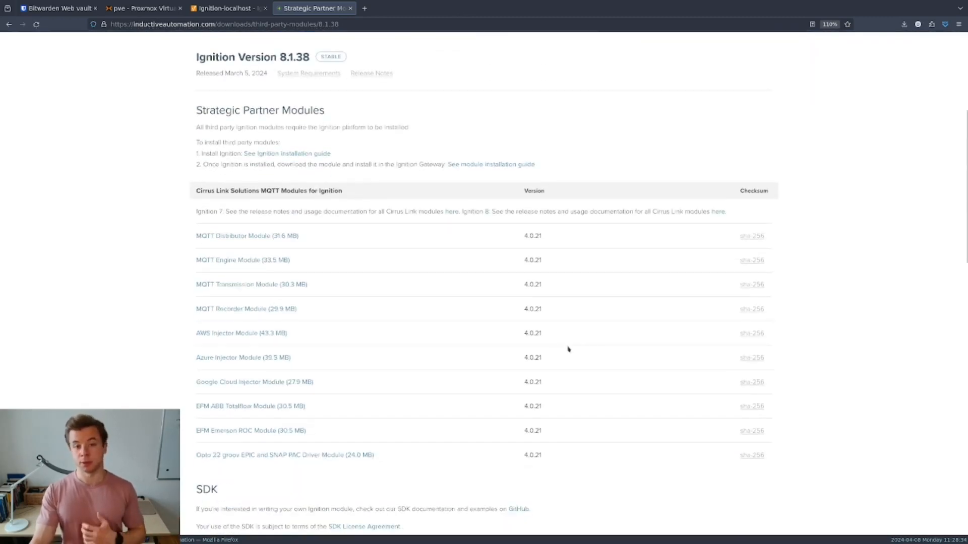
{"action": "scroll", "coordinate": [258, 268], "scroll_direction": "up", "scroll_amount": 3, "text": "ctrl"}
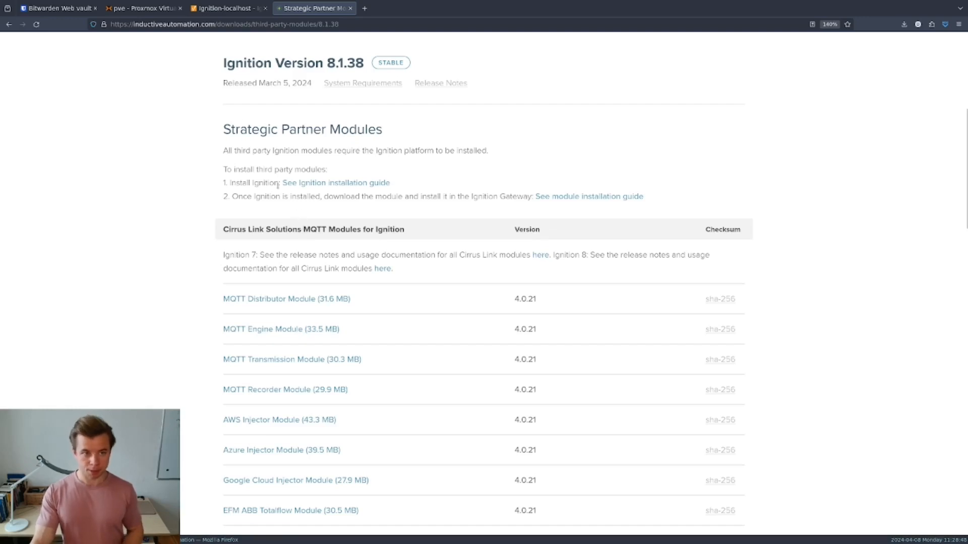
{"action": "left_click", "coordinate": [227, 8]}
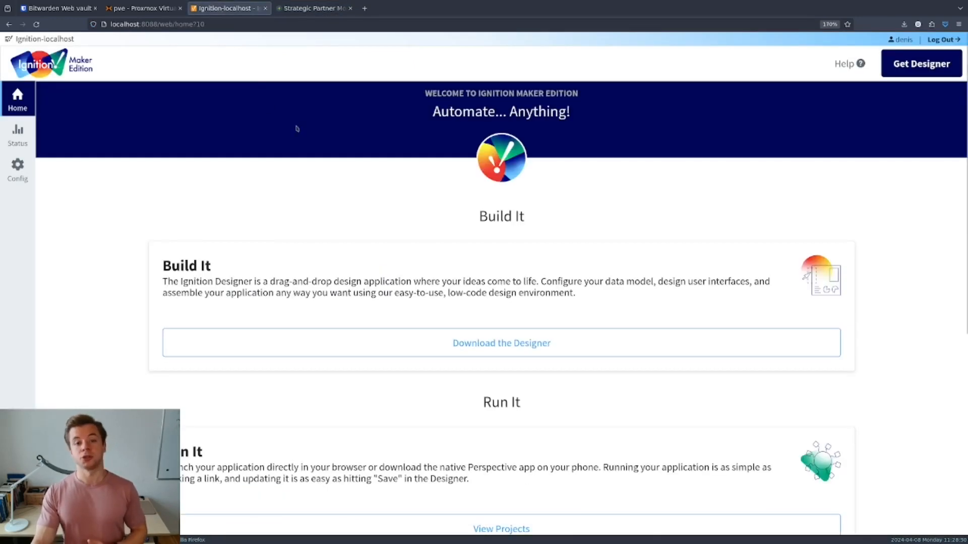
- Go to Config > Modules and scroll down the list of installed 8.1.38 modules
{"action": "left_click", "coordinate": [19, 167]}
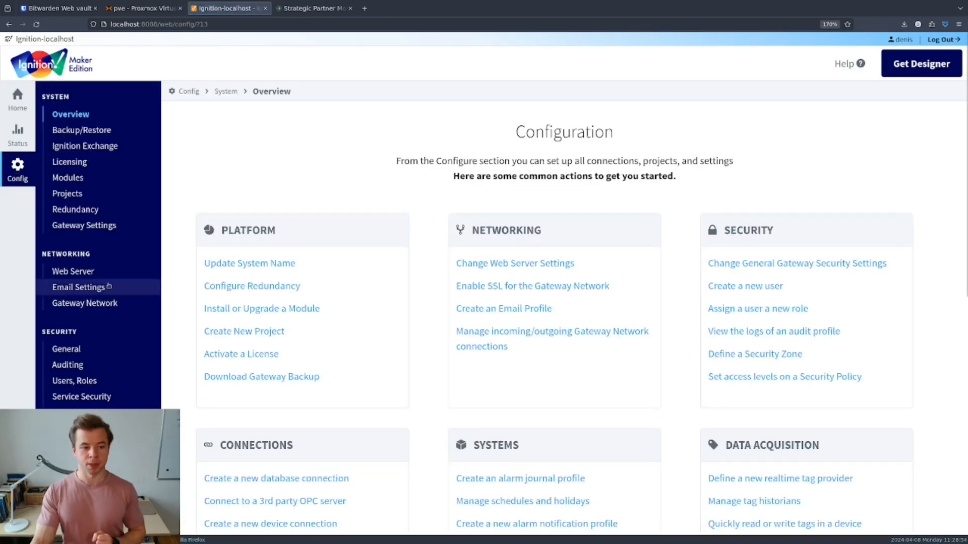
{"action": "left_click", "coordinate": [71, 177]}
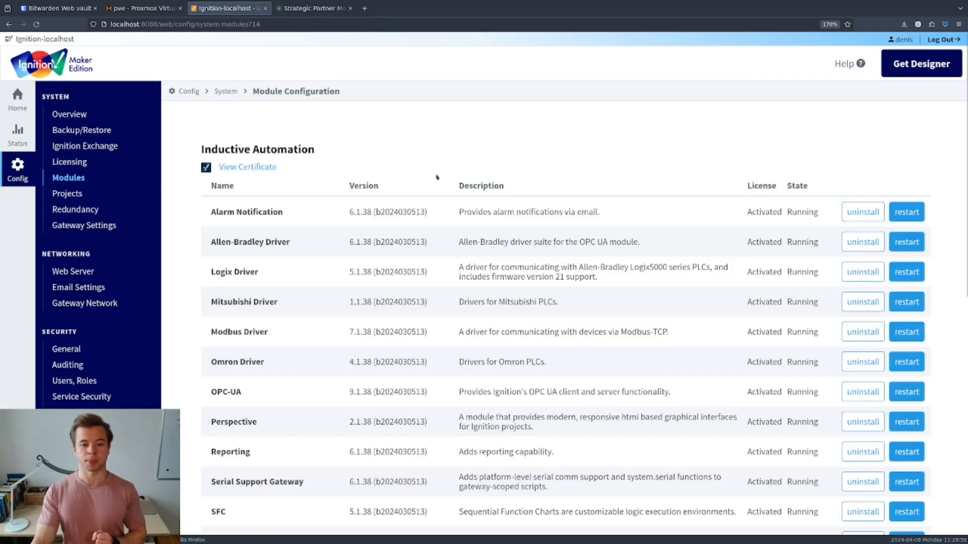
{"action": "scroll", "coordinate": [589, 174], "scroll_direction": "down", "scroll_amount": 2}
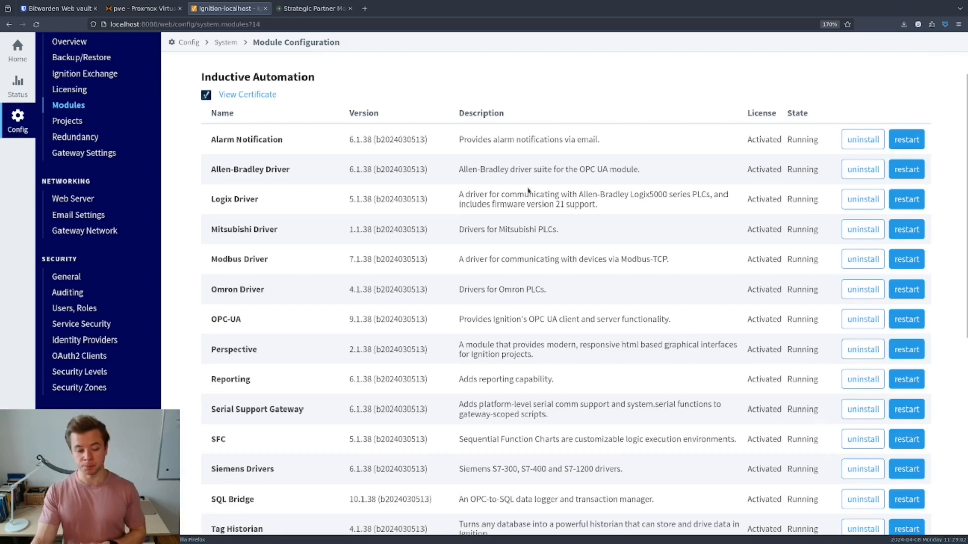
{"action": "scroll", "coordinate": [524, 194], "scroll_direction": "down", "scroll_amount": 5}
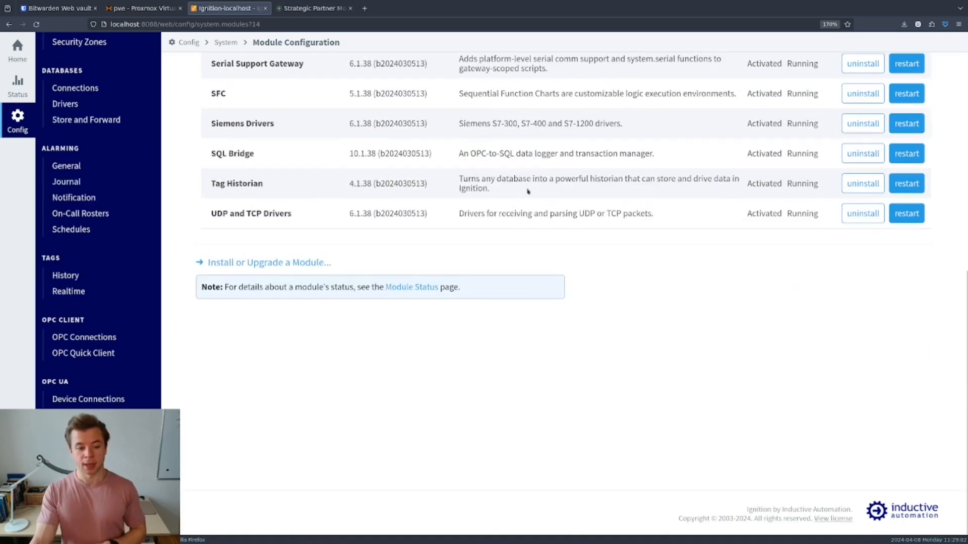
- Install MQTT-Engine-signed.modl from Downloads and check that MQTT Engine 4.0.21 is running
{"action": "left_click", "coordinate": [278, 263]}
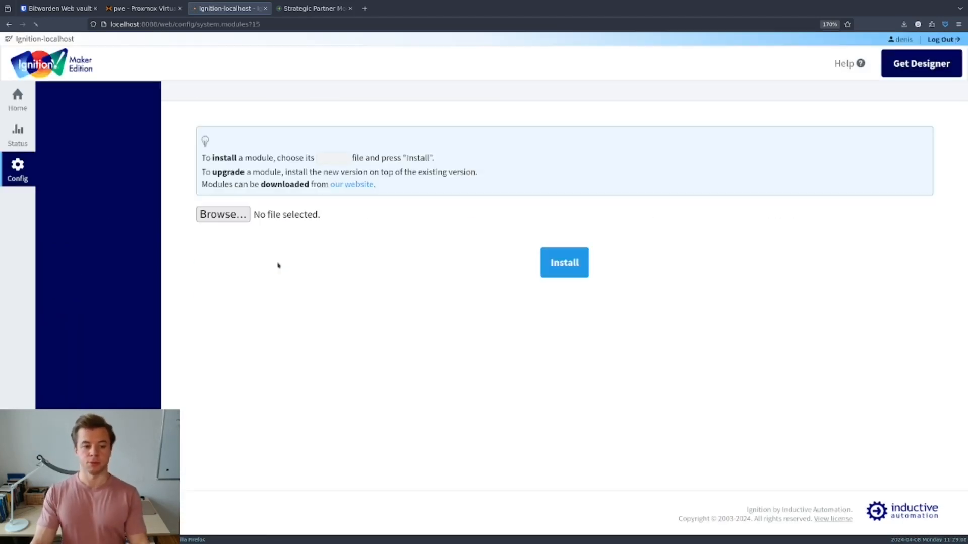
{"action": "left_click", "coordinate": [224, 215]}
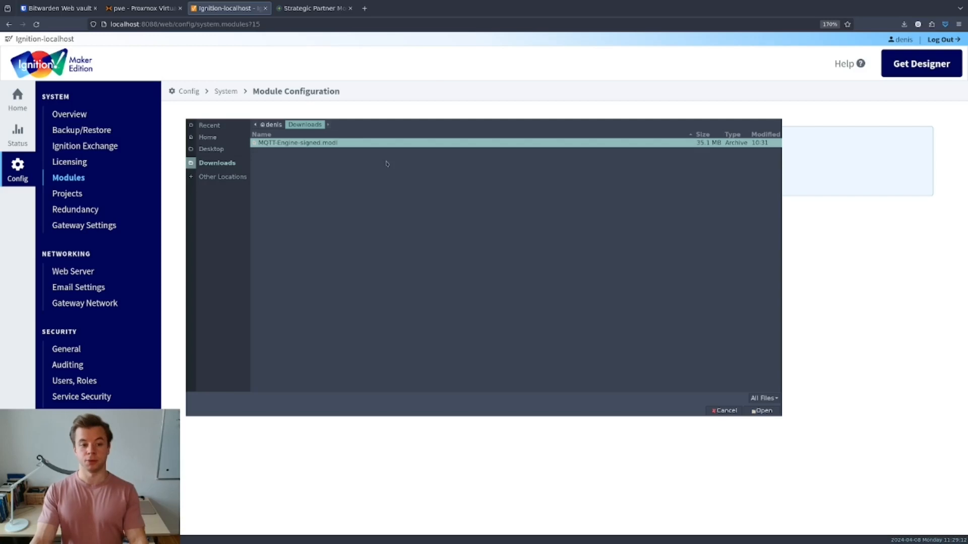
{"action": "left_click", "coordinate": [761, 411]}
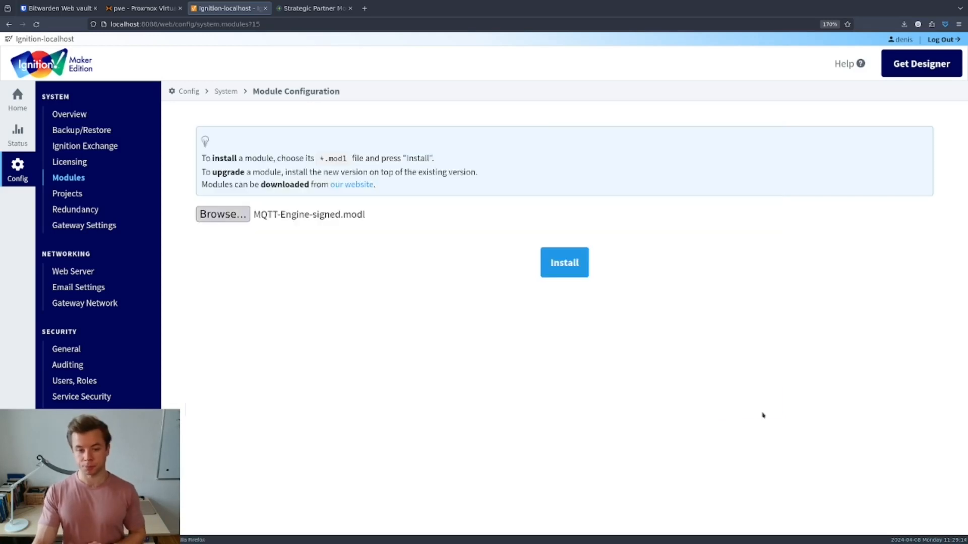
{"action": "left_click", "coordinate": [564, 262]}
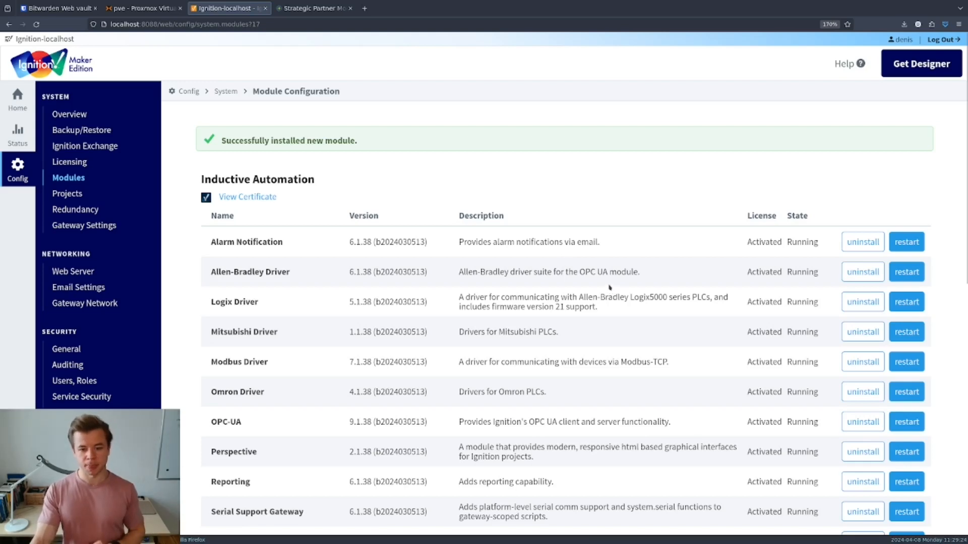
{"action": "scroll", "coordinate": [609, 286], "scroll_direction": "down", "scroll_amount": 5}
{"action": "scroll", "coordinate": [609, 286], "scroll_direction": "down", "scroll_amount": 3}
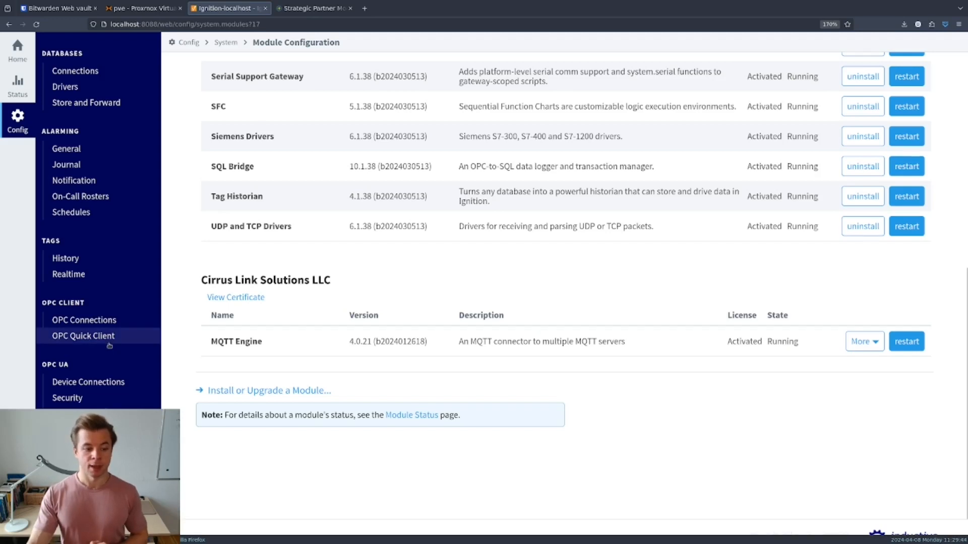
{"action": "scroll", "coordinate": [109, 345], "scroll_direction": "down", "scroll_amount": 1}
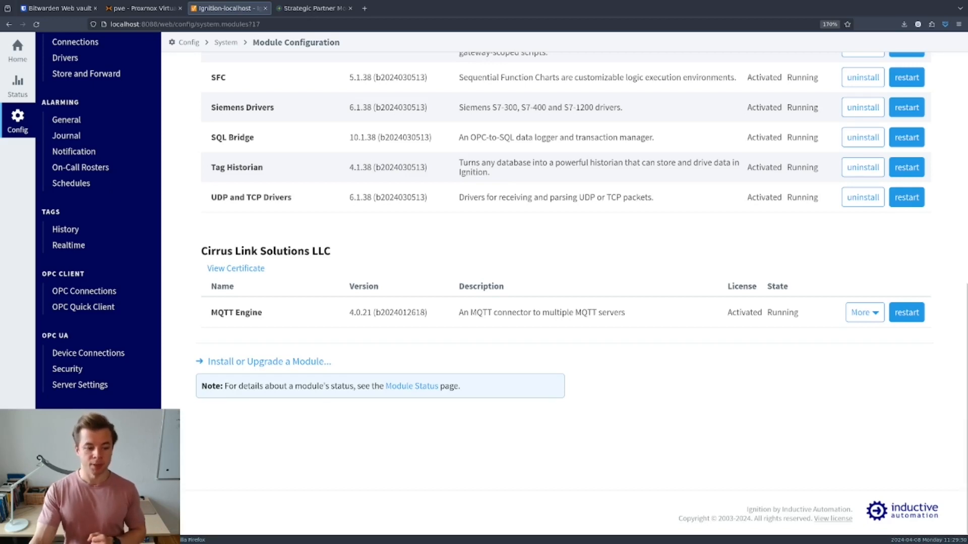
- Open MQTT Engine Settings and view its still-empty Servers tab
{"action": "left_click", "coordinate": [65, 477]}
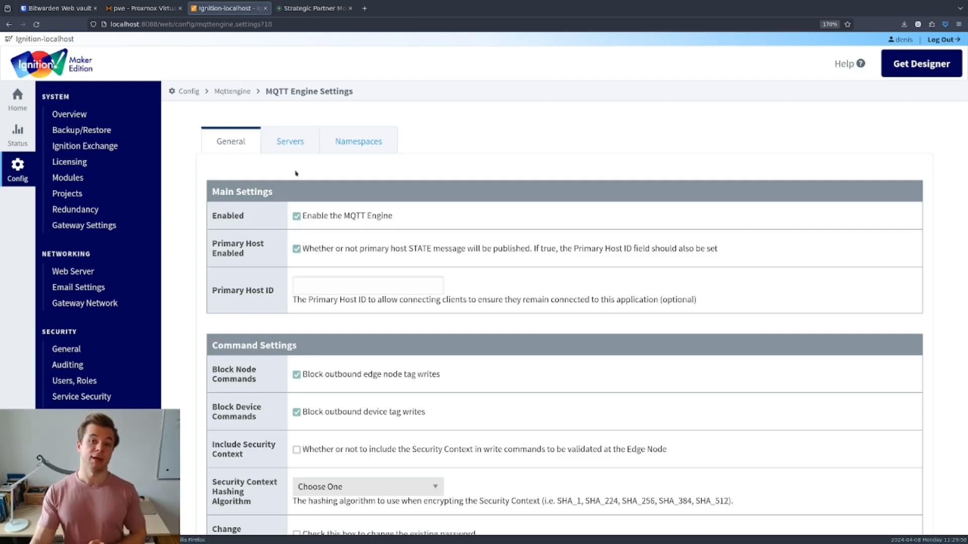
{"action": "left_click", "coordinate": [295, 150]}
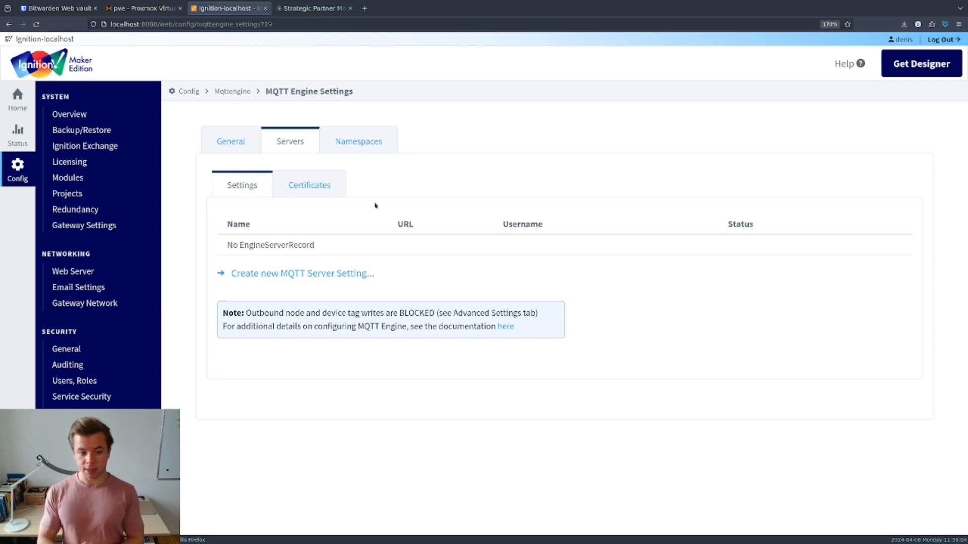
- Begin a new MQTT server setting named UMH with URL tcp://, then view the Proxmox console
{"action": "left_click", "coordinate": [301, 275]}
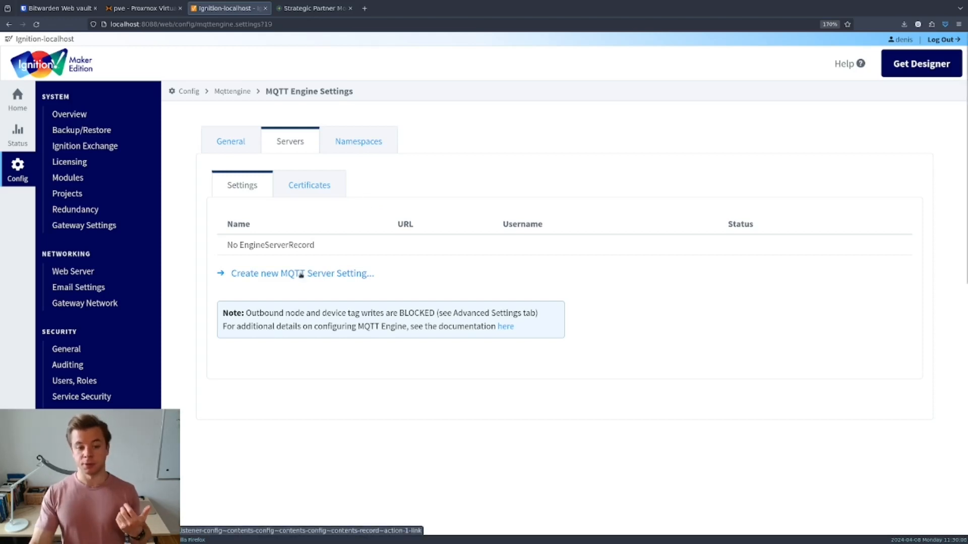
{"action": "left_click_drag", "start_coordinate": [371, 265], "coordinate": [254, 267]}
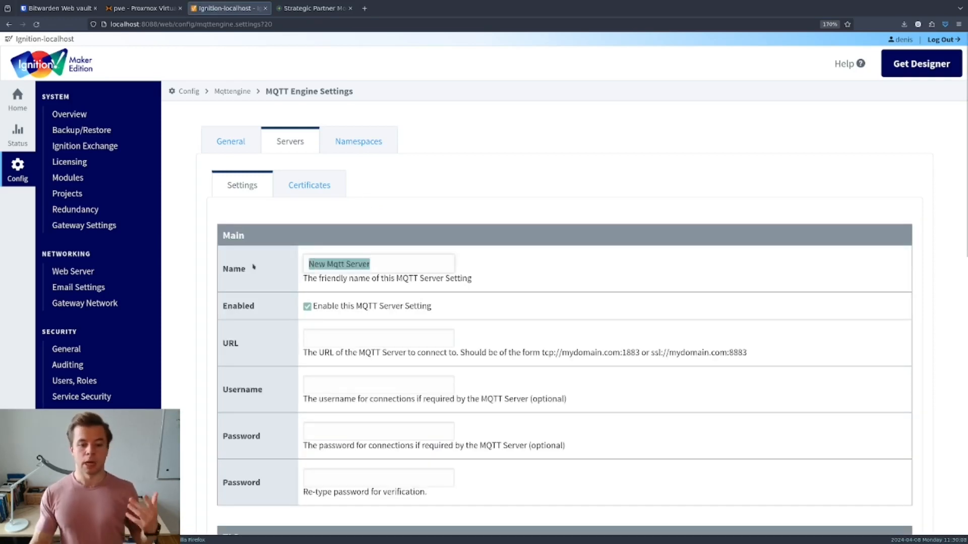
{"action": "type", "text": "UMH"}
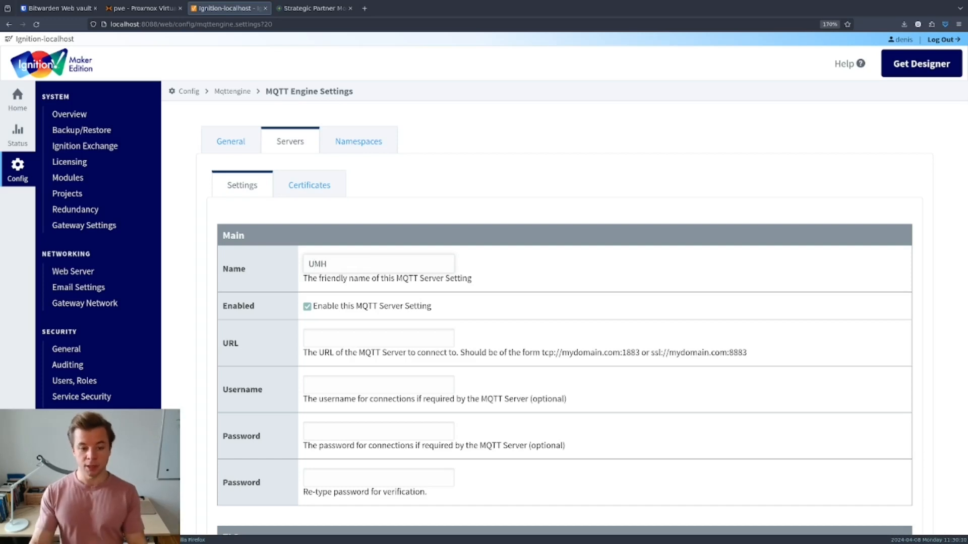
{"action": "left_click", "coordinate": [354, 344]}
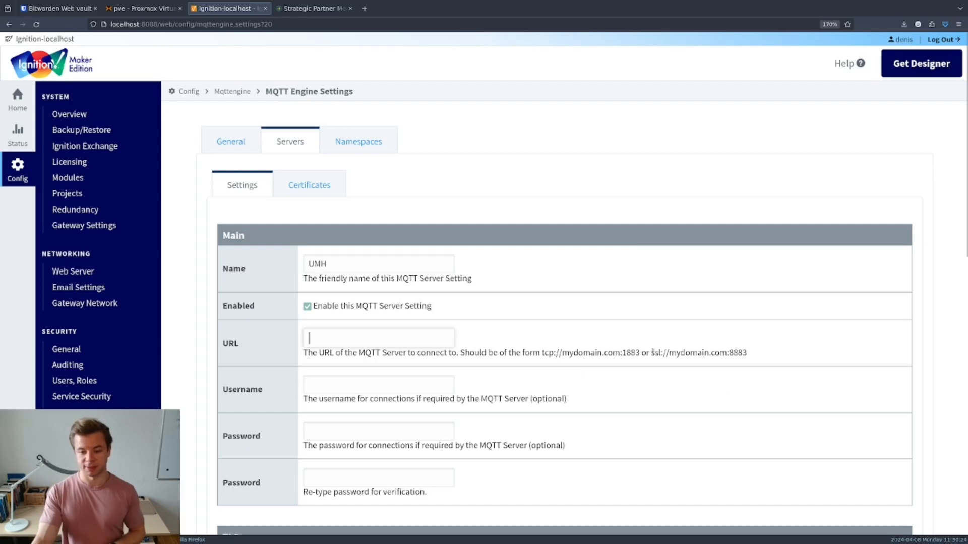
{"action": "type", "text": "tcp://"}
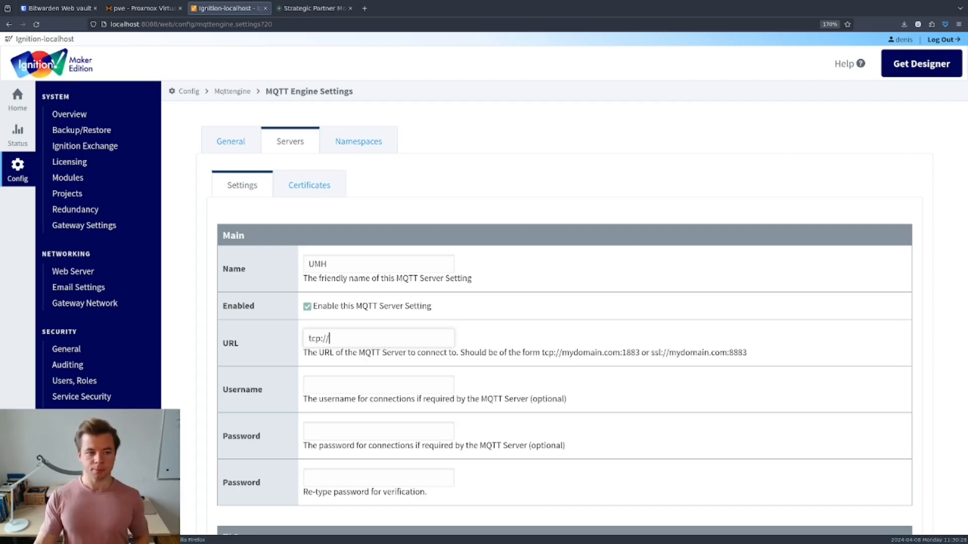
{"action": "left_click", "coordinate": [147, 12]}
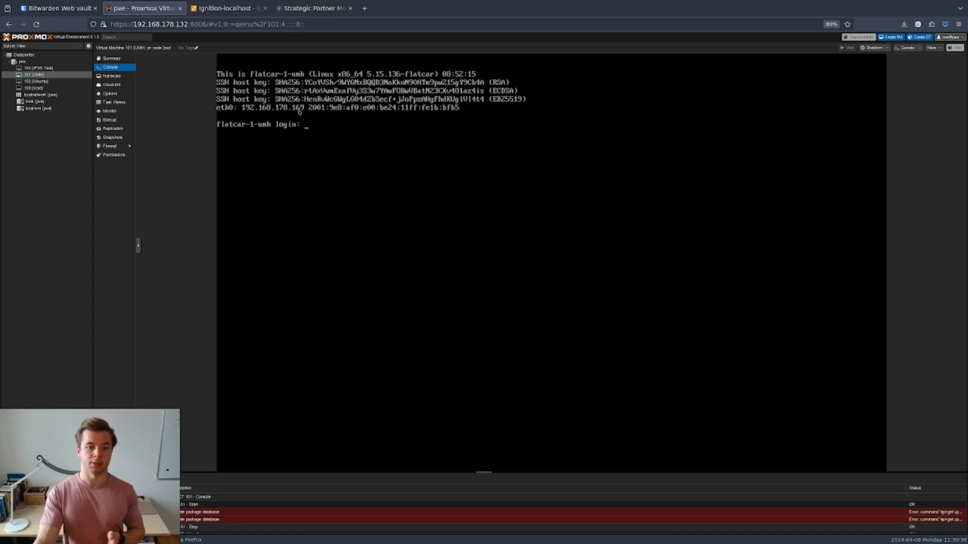
- Return from Proxmox to the Ignition UMH server form with URL tcp://
{"action": "left_click", "coordinate": [220, 12]}
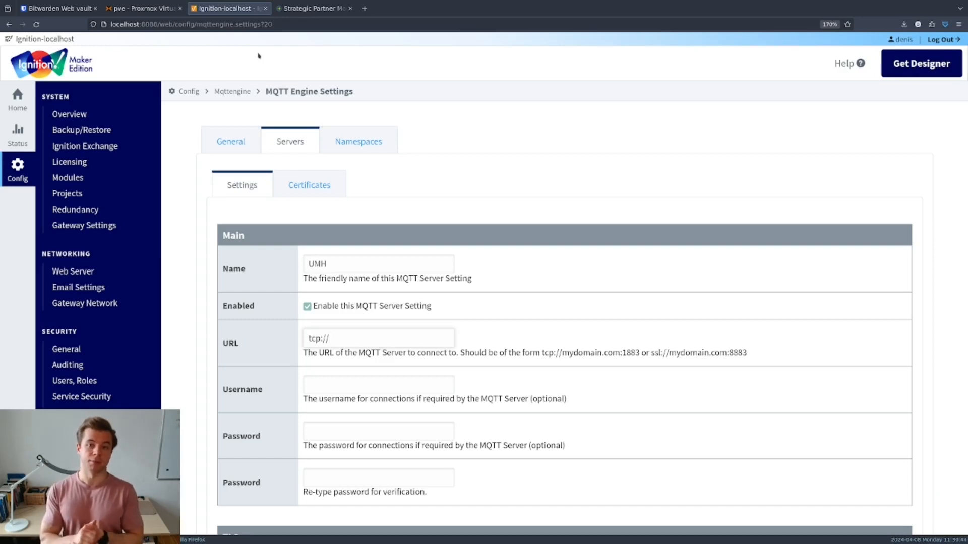
- Set the URL to tcp://192.168.178.169:1883 and enter the broker username and password
{"action": "type", "text": "1"}
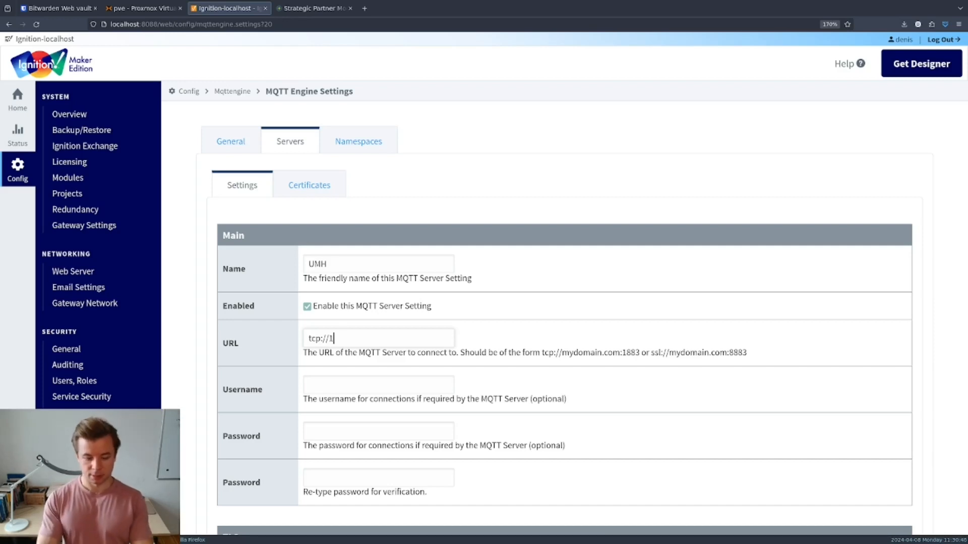
{"action": "type", "text": "92.168.1"}
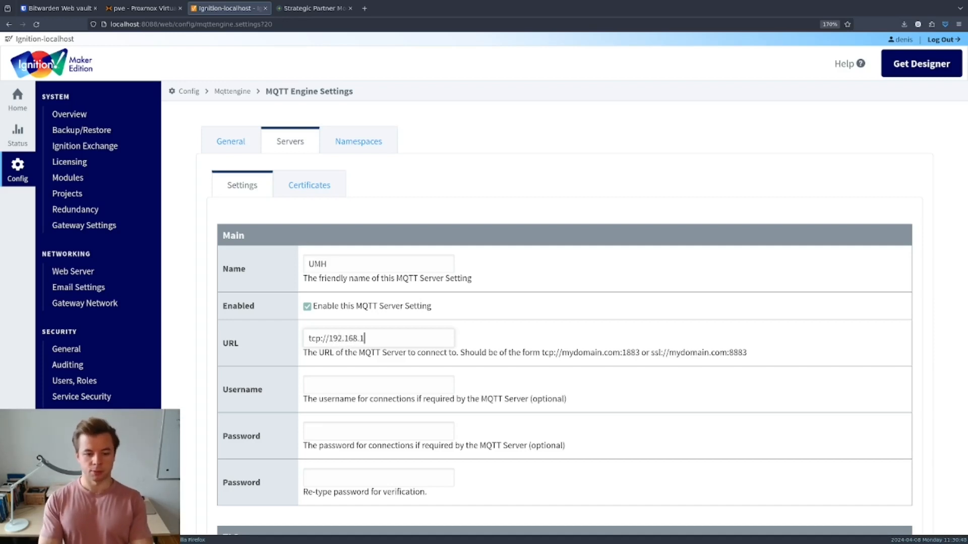
{"action": "type", "text": "78.16"}
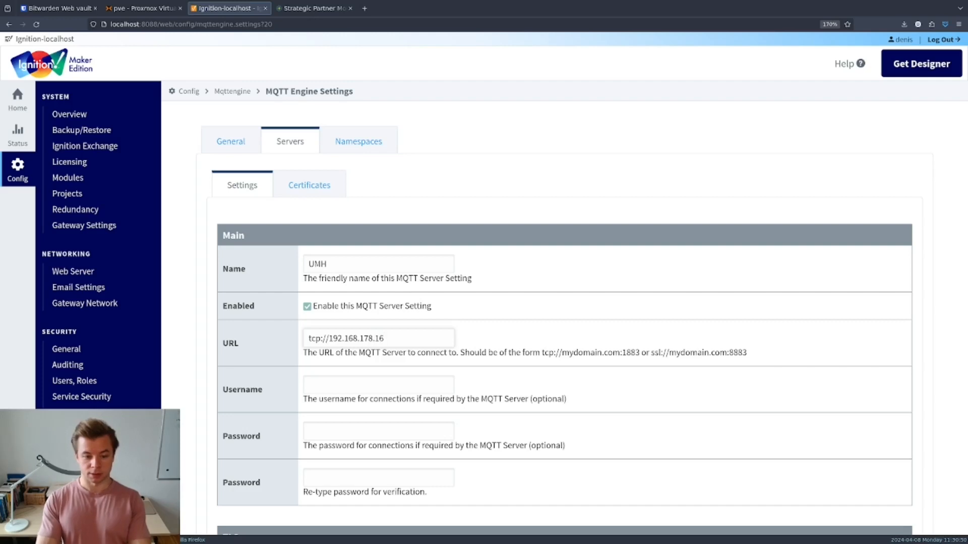
{"action": "type", "text": "9:1883"}
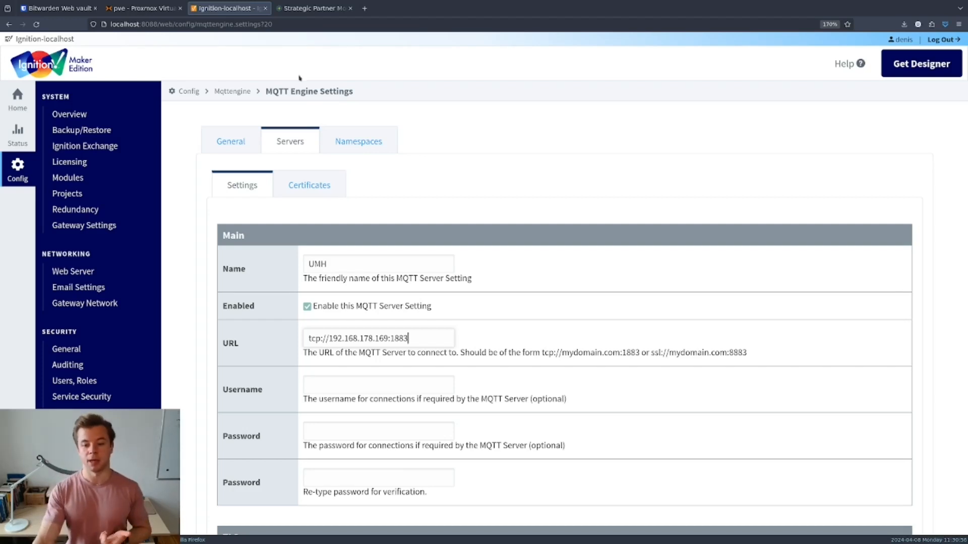
{"action": "left_click", "coordinate": [439, 387]}
{"action": "type", "text": "core"}
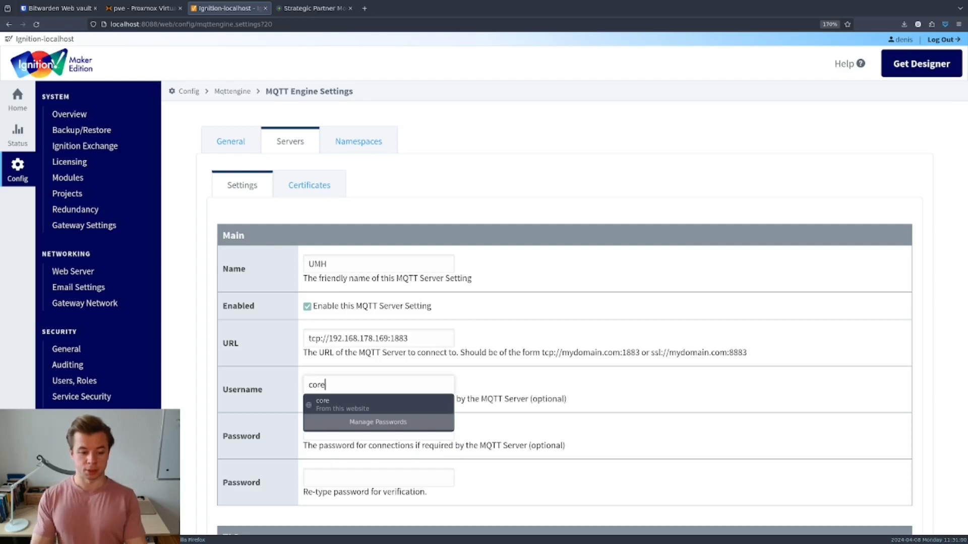
{"action": "left_click", "coordinate": [658, 409]}
{"action": "left_click", "coordinate": [368, 479]}
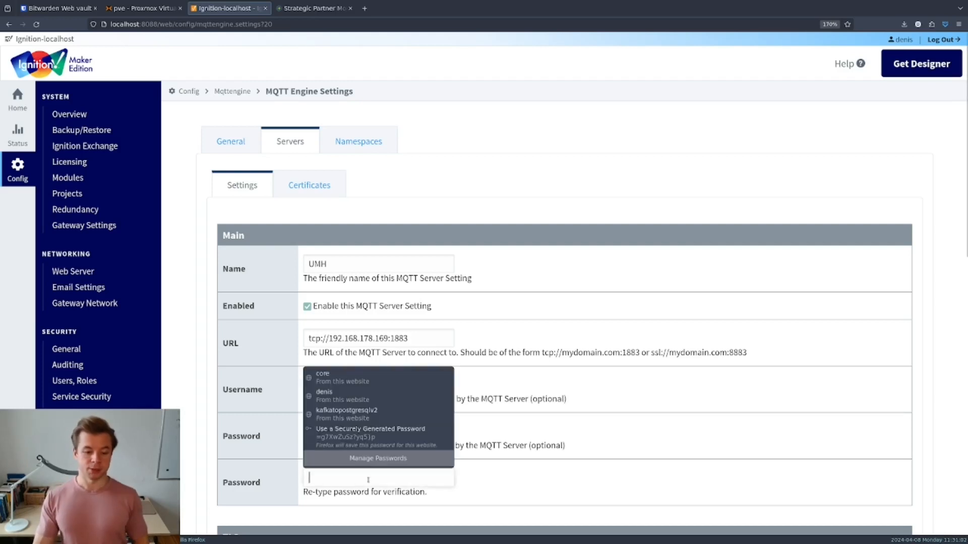
{"action": "type", "text": "●●●"}
{"action": "left_click_drag", "start_coordinate": [355, 436], "coordinate": [277, 428]}
{"action": "type", "text": "●●●"}
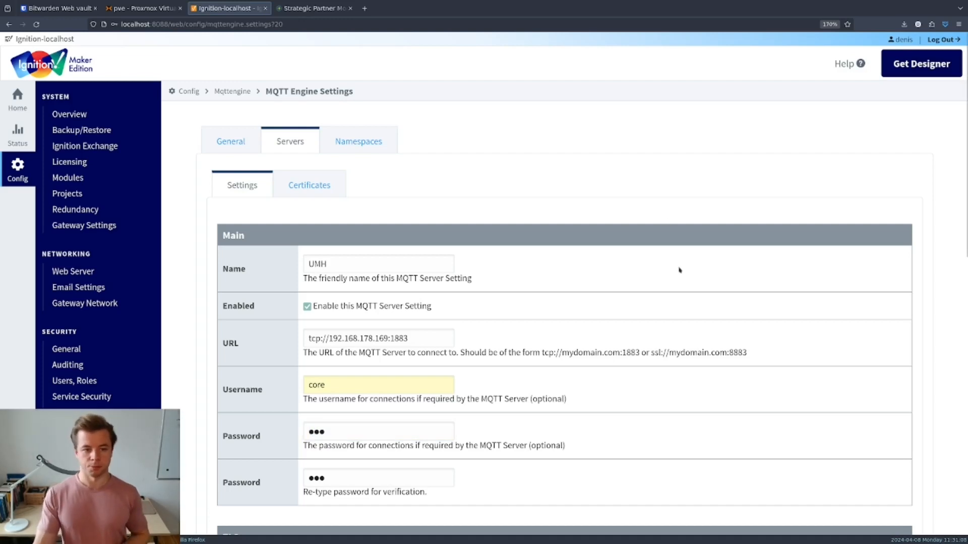
- Create the UMH MQTT server setting and show the Namespaces list
{"action": "scroll", "coordinate": [680, 271], "scroll_direction": "down", "scroll_amount": 3}
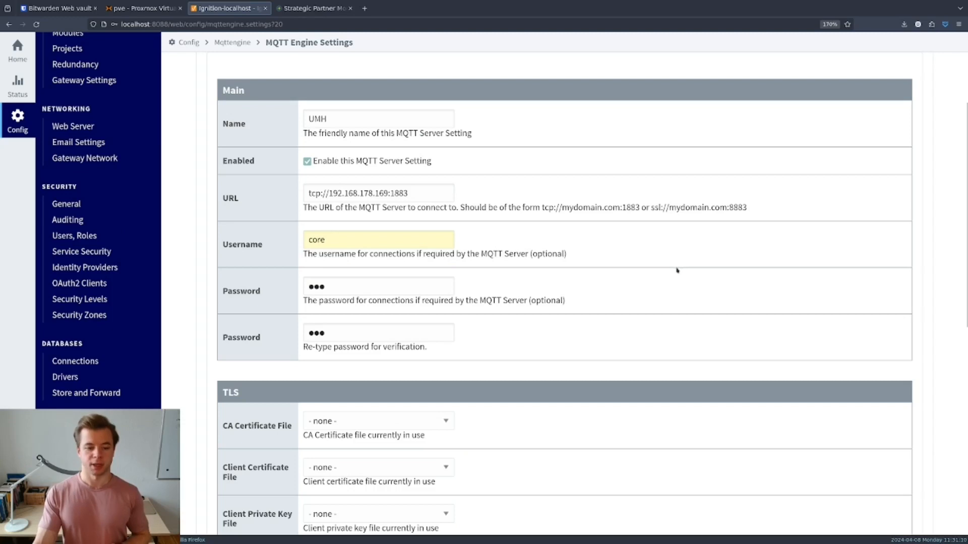
{"action": "scroll", "coordinate": [670, 282], "scroll_direction": "up", "scroll_amount": 3}
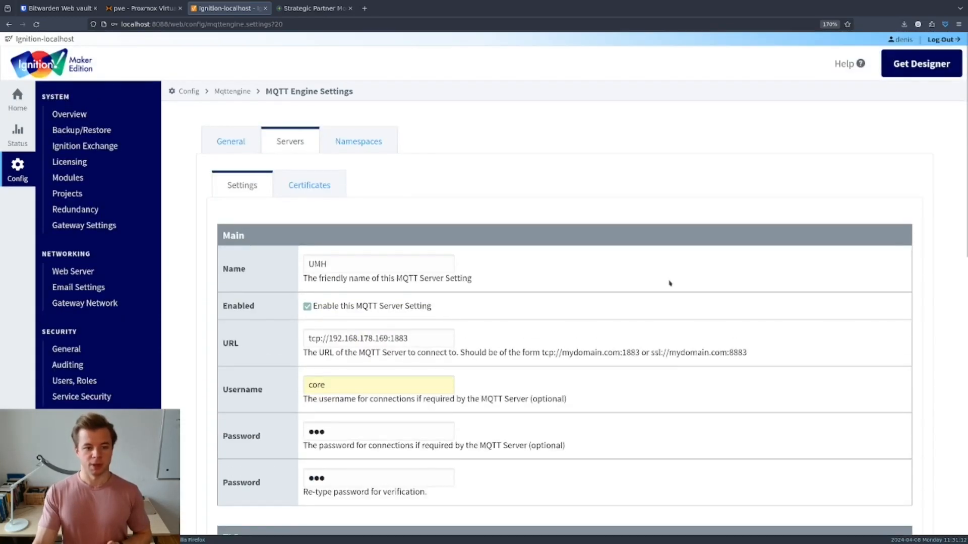
{"action": "scroll", "coordinate": [670, 282], "scroll_direction": "down", "scroll_amount": 10}
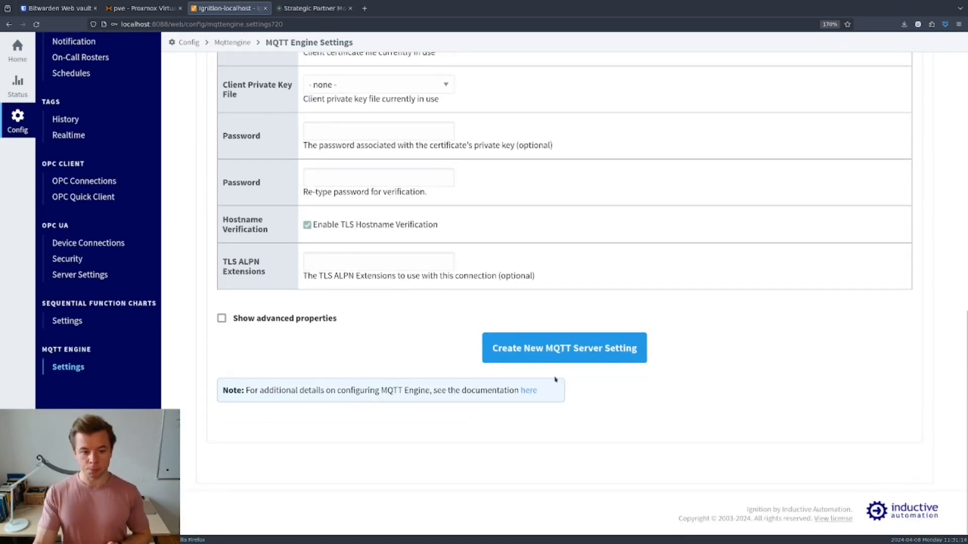
{"action": "scroll", "coordinate": [555, 379], "scroll_direction": "up", "scroll_amount": 3}
{"action": "left_click", "coordinate": [547, 502]}
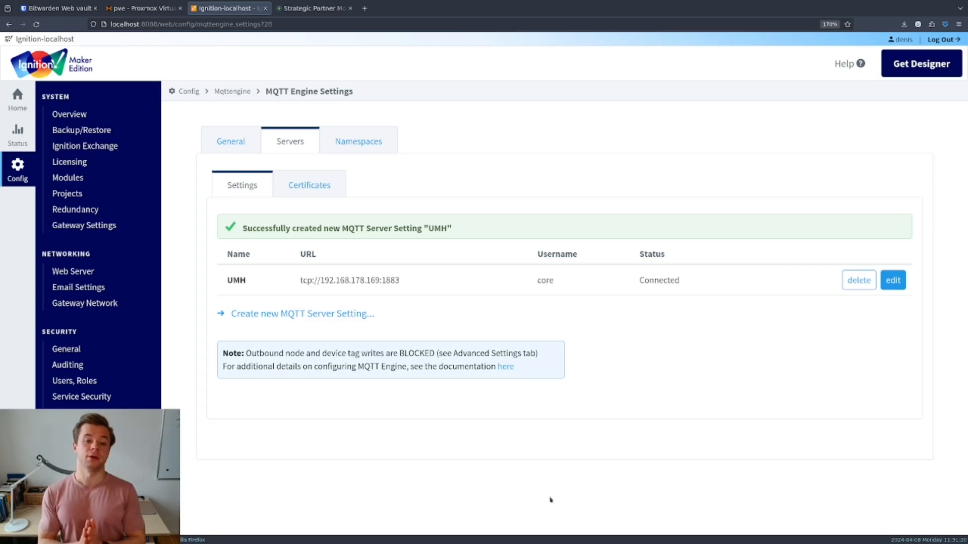
{"action": "left_click", "coordinate": [358, 141]}
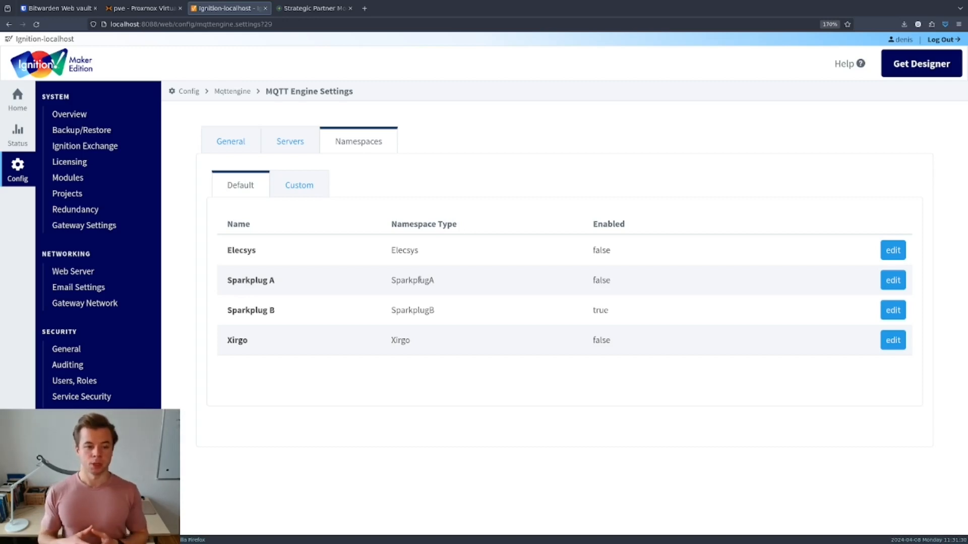
- Start a new custom namespace and name it UMH
{"action": "left_click", "coordinate": [294, 185]}
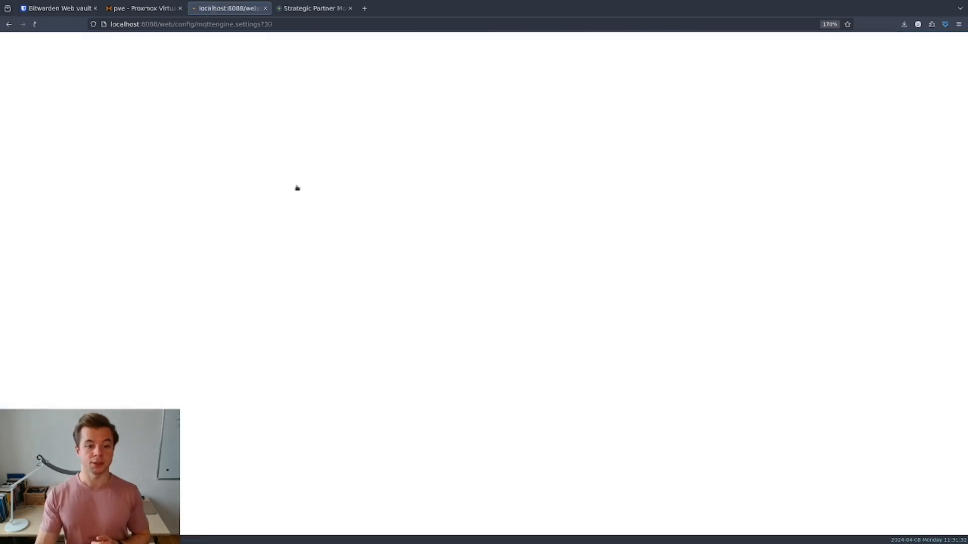
{"action": "left_click", "coordinate": [315, 275]}
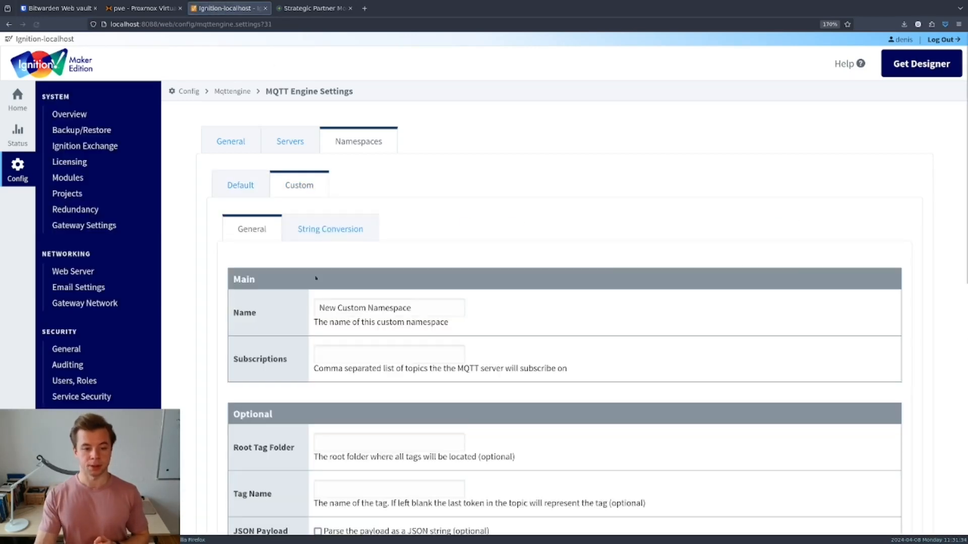
{"action": "scroll", "coordinate": [330, 292], "scroll_direction": "down", "scroll_amount": 3}
{"action": "left_click_drag", "start_coordinate": [418, 240], "coordinate": [277, 236]}
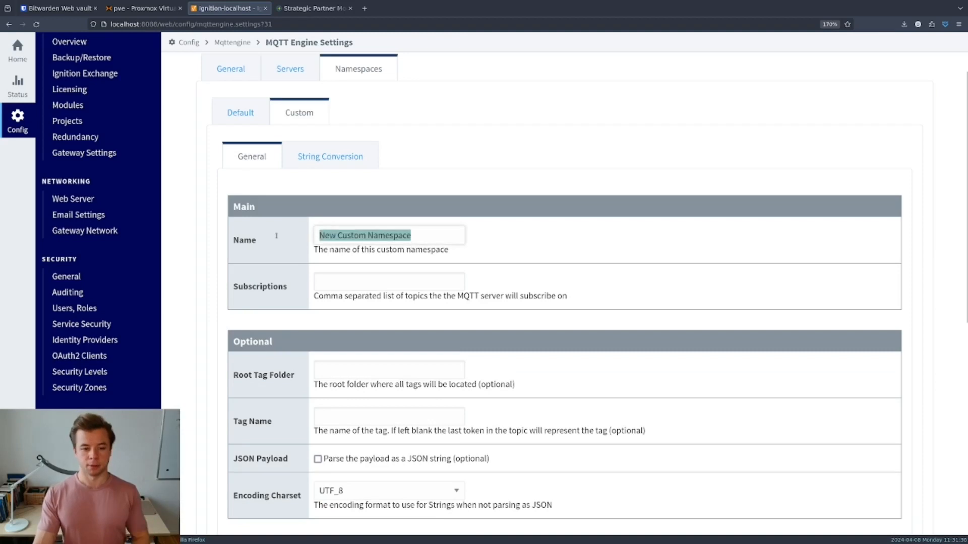
{"action": "type", "text": "UMH"}
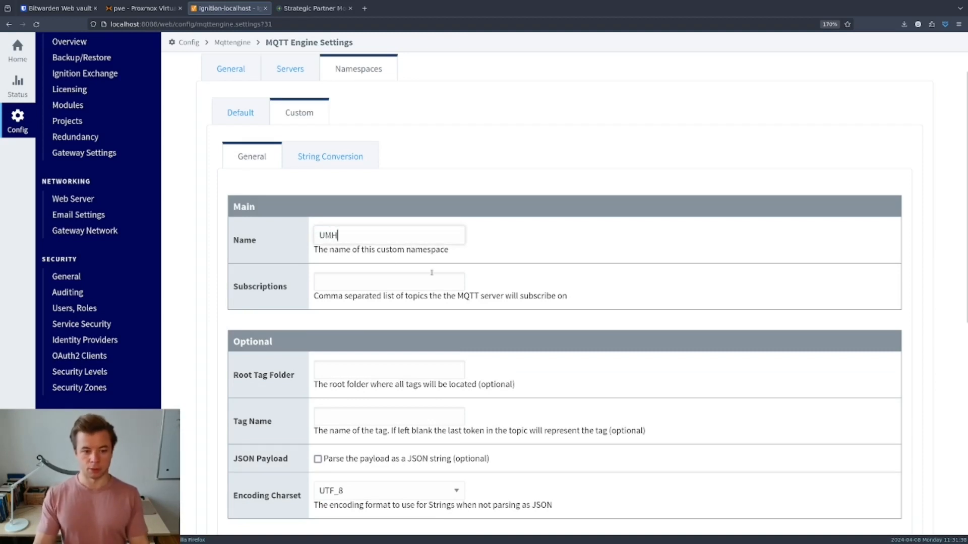
- Set subscriptions to # and root tag folder to UMH, then create the namespace
{"action": "left_click", "coordinate": [435, 282]}
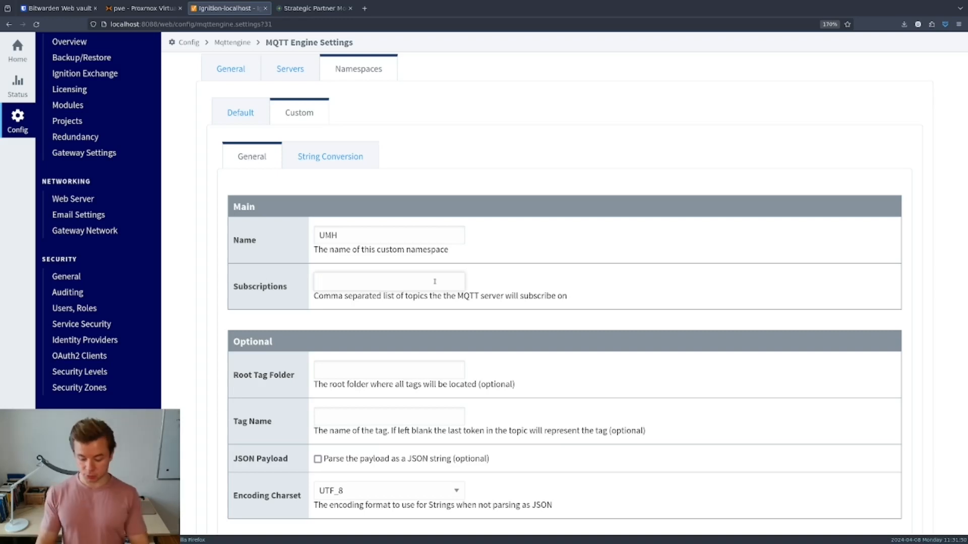
{"action": "left_click", "coordinate": [435, 281]}
{"action": "type", "text": "#"}
{"action": "left_click", "coordinate": [439, 339]}
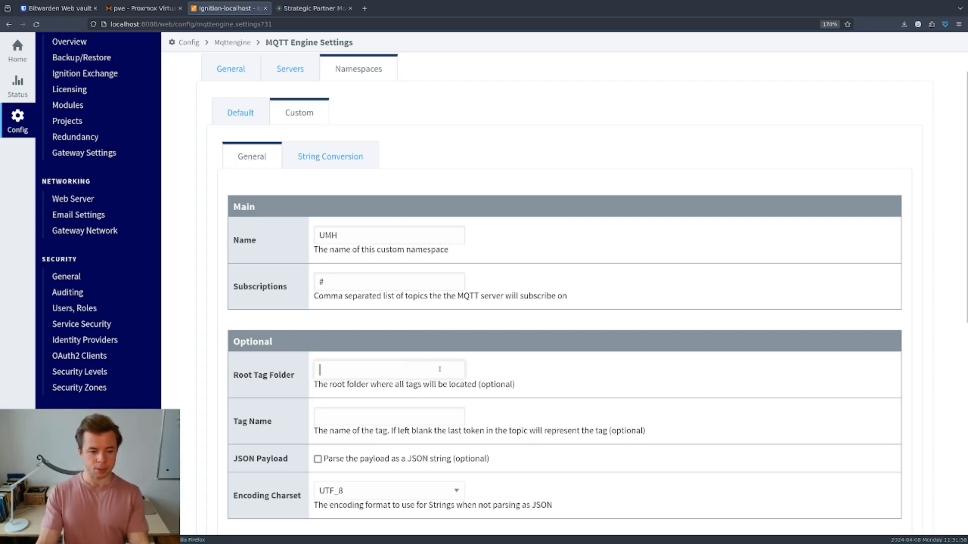
{"action": "scroll", "coordinate": [612, 355], "scroll_direction": "down", "scroll_amount": 3}
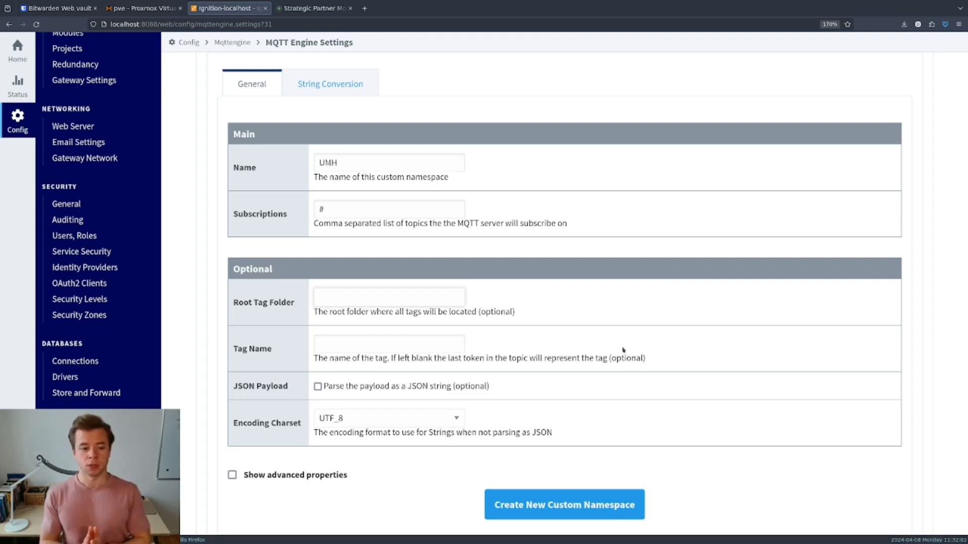
{"action": "type", "text": "UMH"}
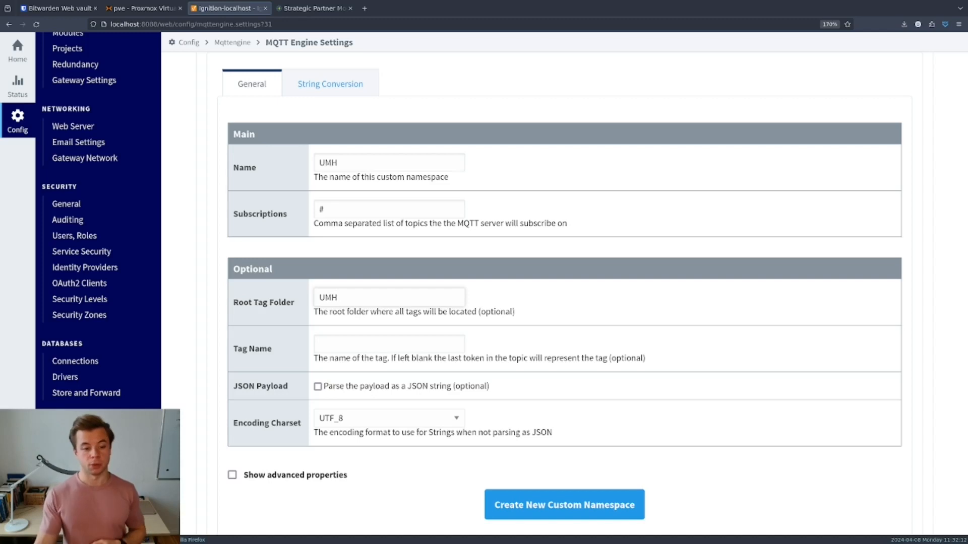
{"action": "left_click", "coordinate": [434, 349]}
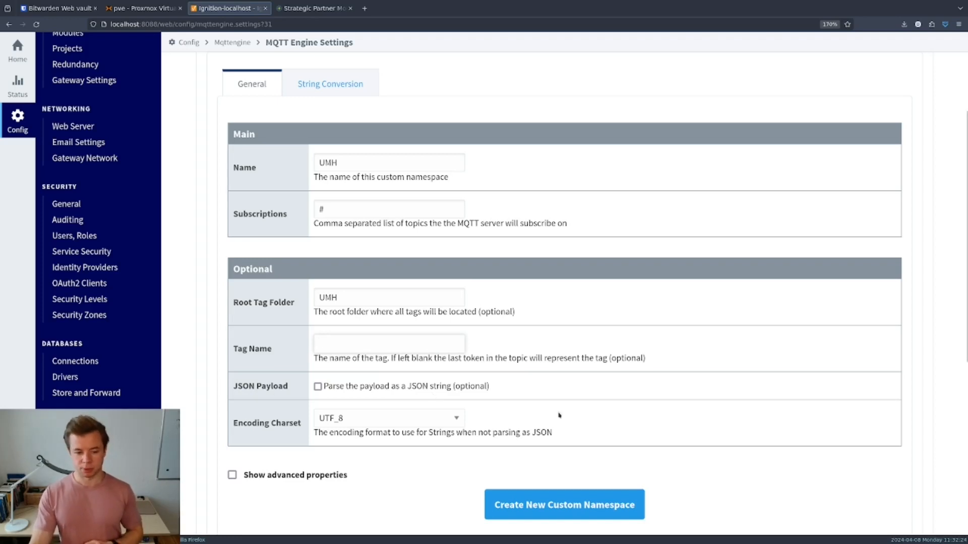
{"action": "scroll", "coordinate": [560, 415], "scroll_direction": "down", "scroll_amount": 4}
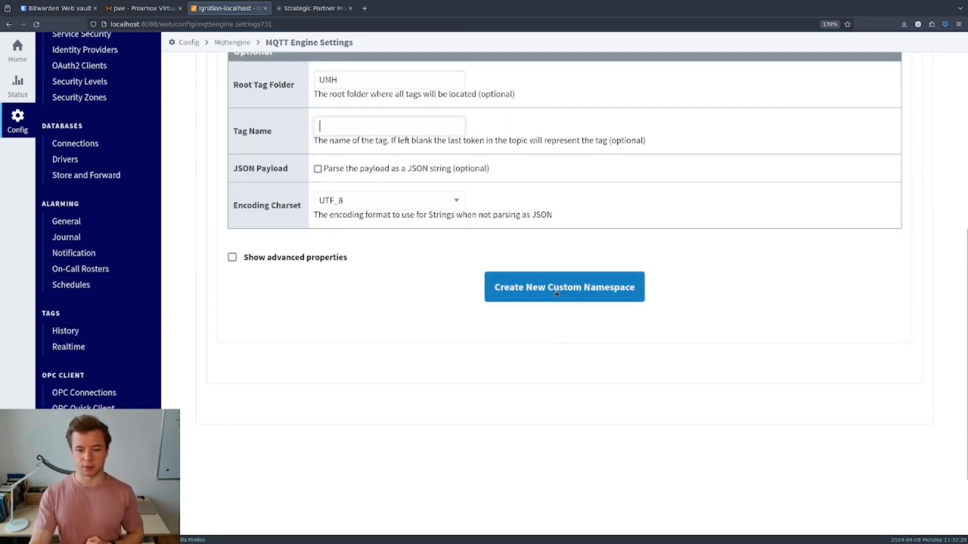
{"action": "left_click", "coordinate": [557, 293]}
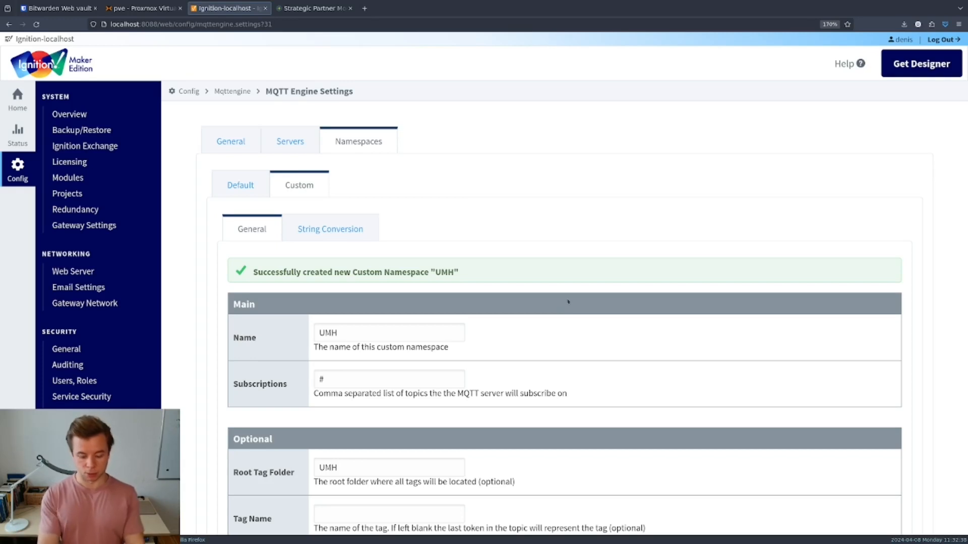
- Launch the Ignition-localhost Designer and sign in with the gateway username and password
{"action": "key", "text": "super+2"}
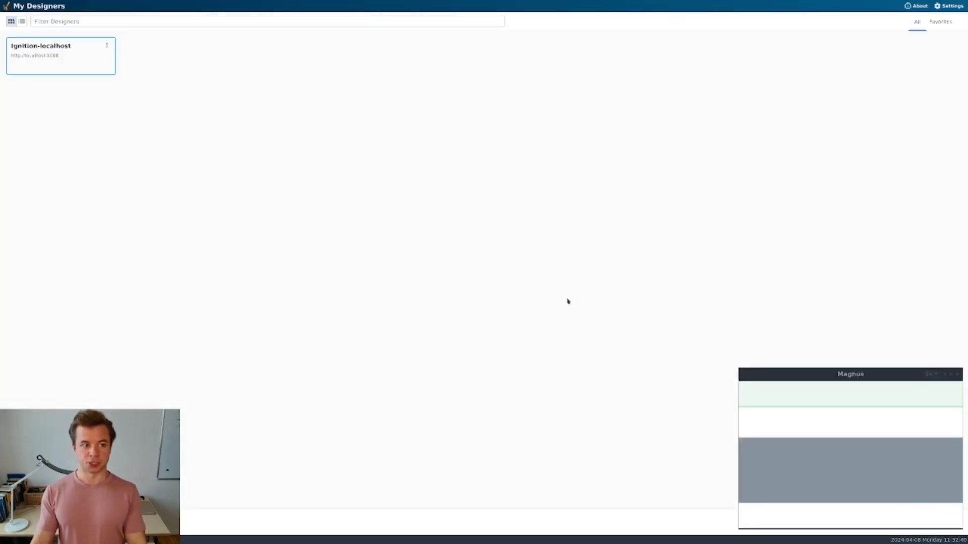
{"action": "left_click", "coordinate": [52, 54]}
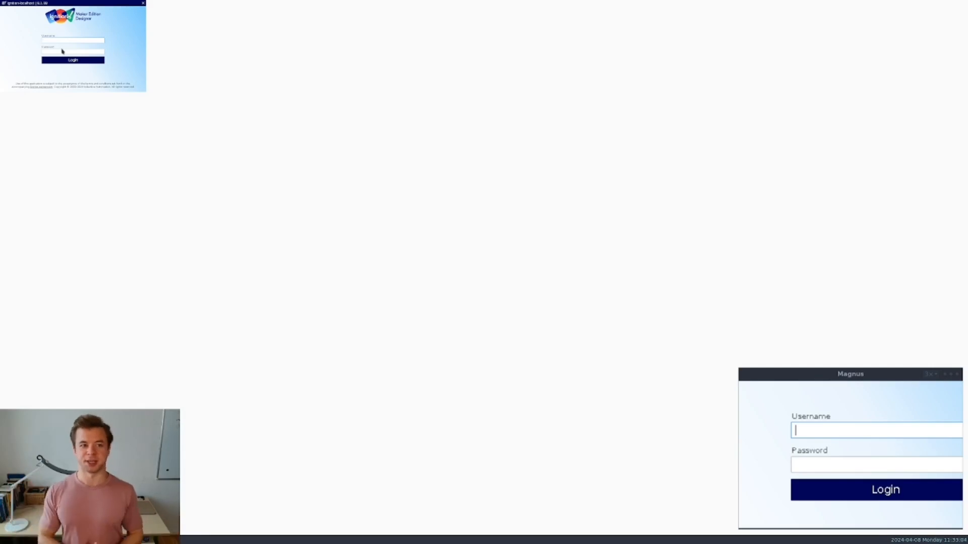
{"action": "type", "text": "dmin"}
{"action": "key", "text": "ctrl+v"}
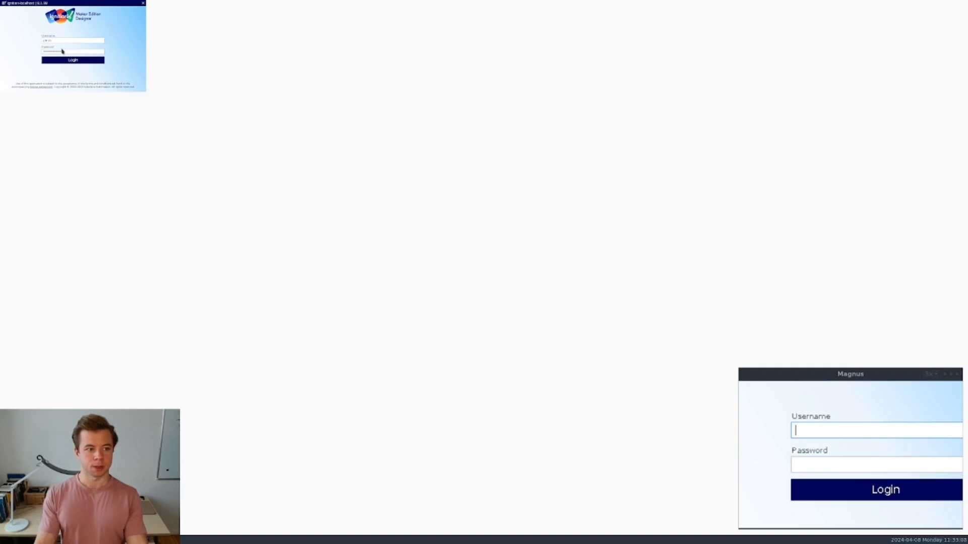
{"action": "left_click", "coordinate": [68, 60]}
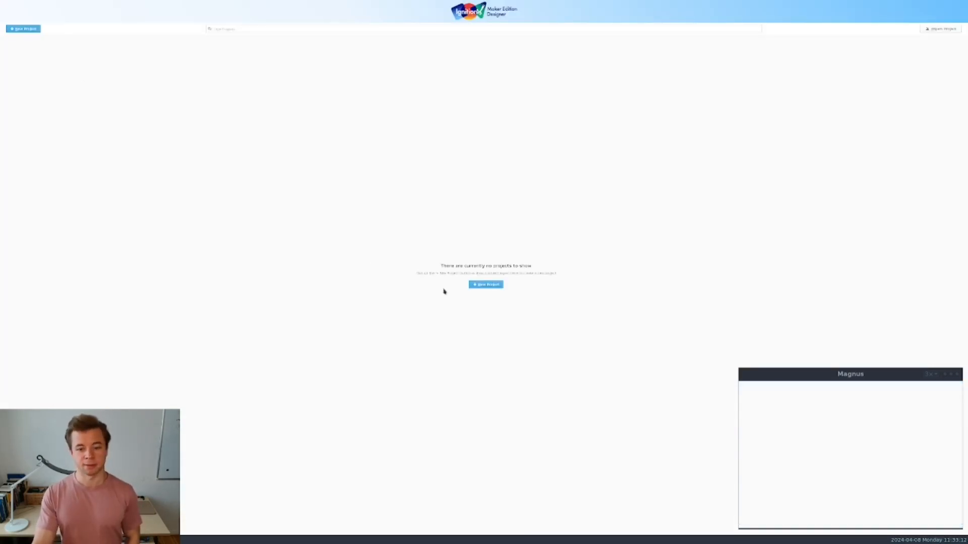
- Create a new Designer project named 'test' and open it
{"action": "left_click", "coordinate": [23, 30]}
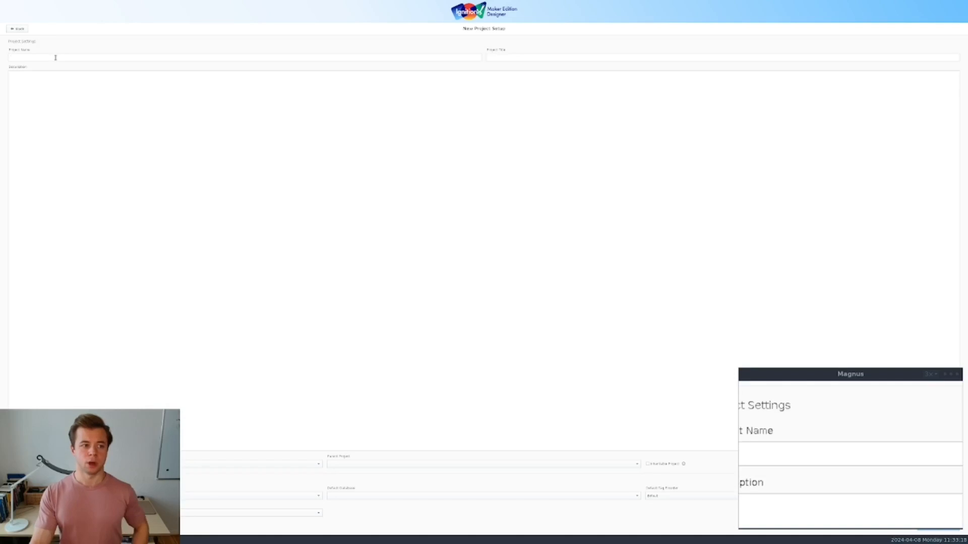
{"action": "type", "text": "test"}
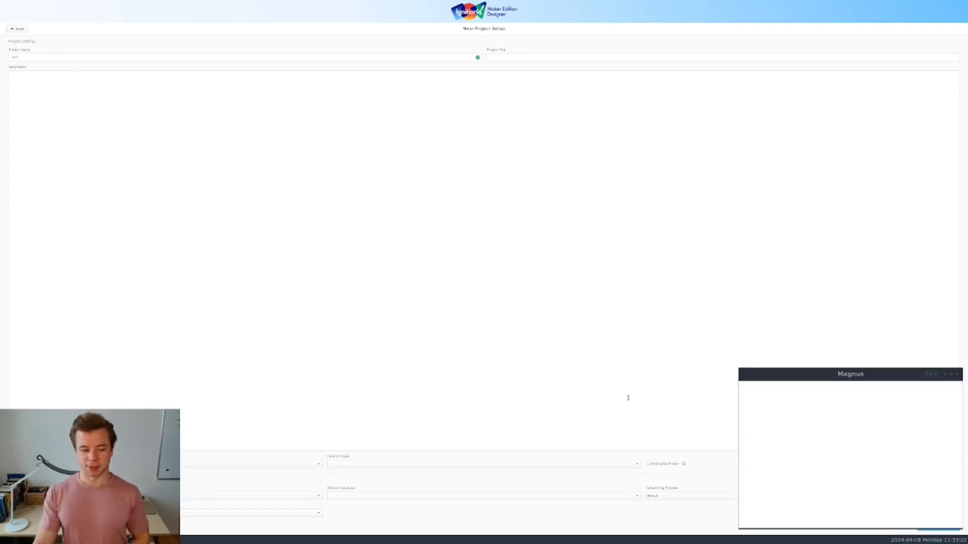
{"action": "mouse_move", "coordinate": [900, 376]}
{"action": "left_mouse_down"}
{"action": "mouse_move", "coordinate": [896, 326]}
{"action": "mouse_move", "coordinate": [897, 364]}
{"action": "left_mouse_up"}
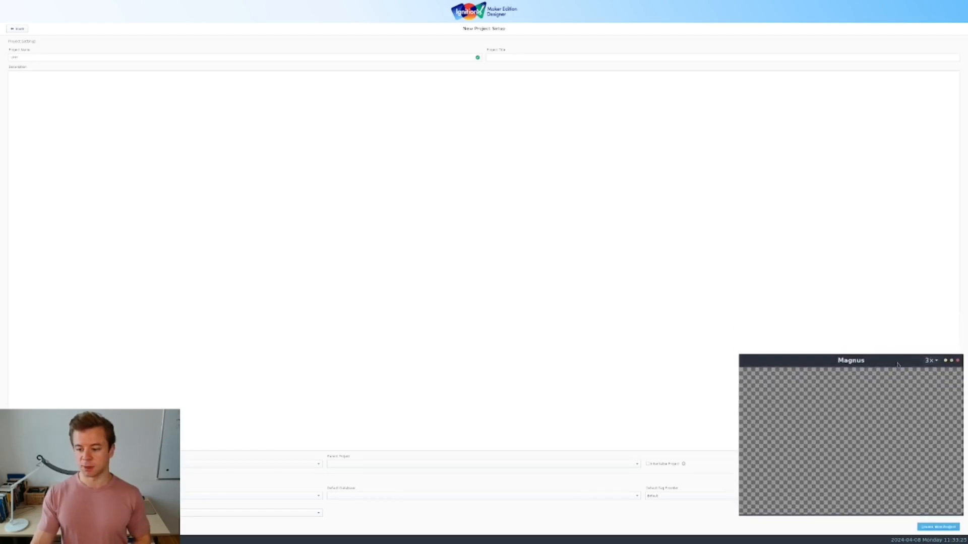
{"action": "left_click", "coordinate": [937, 527]}
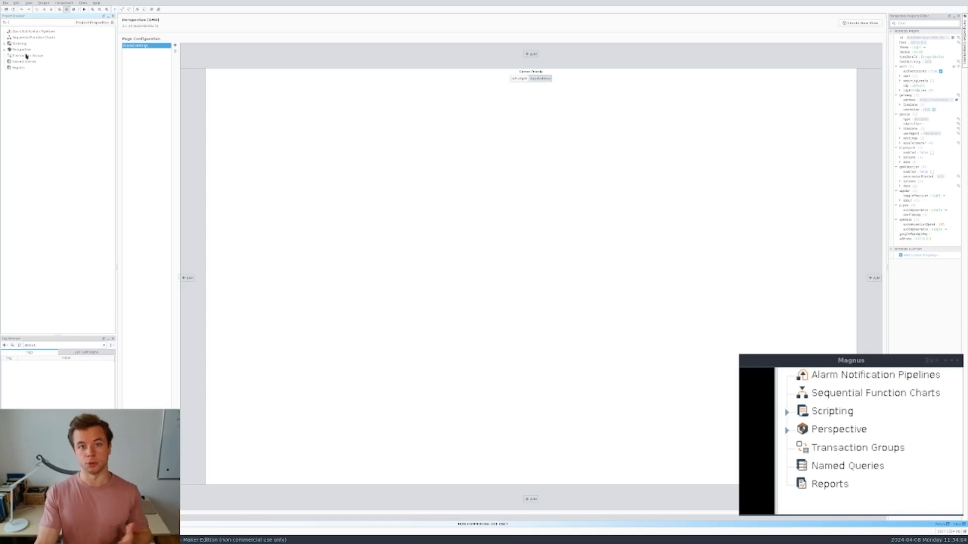
- Expand Perspective in the Project Browser to reveal Session Events, Styles and Views
{"action": "left_click", "coordinate": [4, 50]}
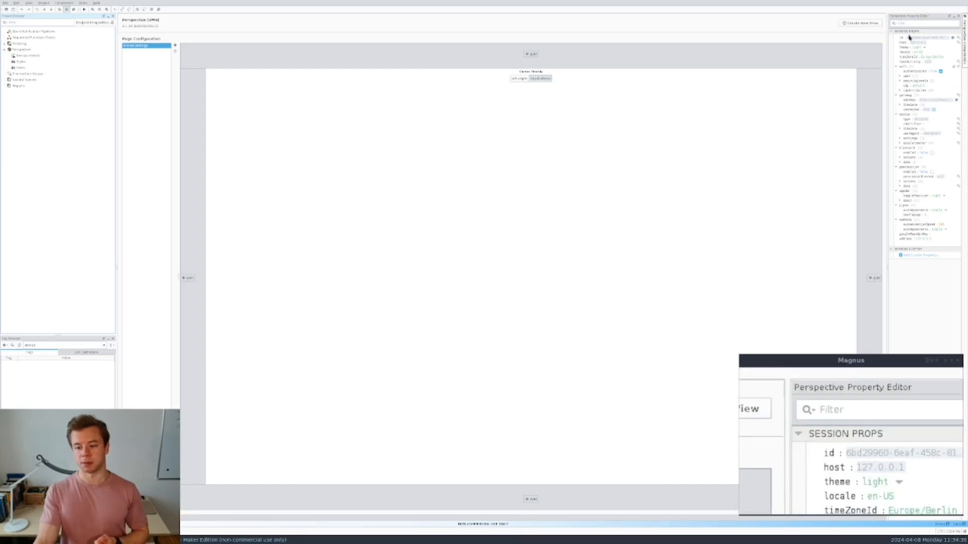
{"action": "mouse_move", "coordinate": [913, 72]}
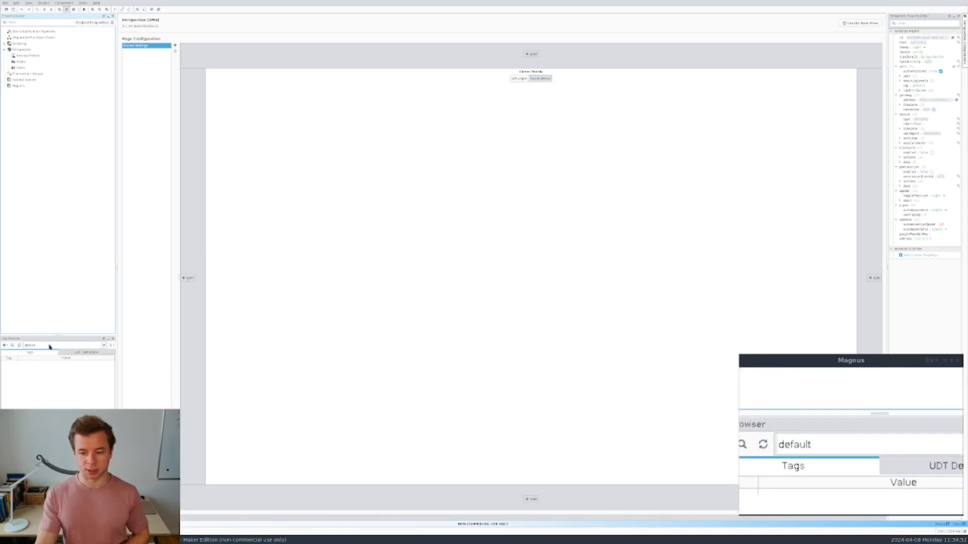
- Switch the Tag Browser to MQTT Engine and expand UMH/ia/raw/development/ioTSensors
{"action": "left_click", "coordinate": [103, 348]}
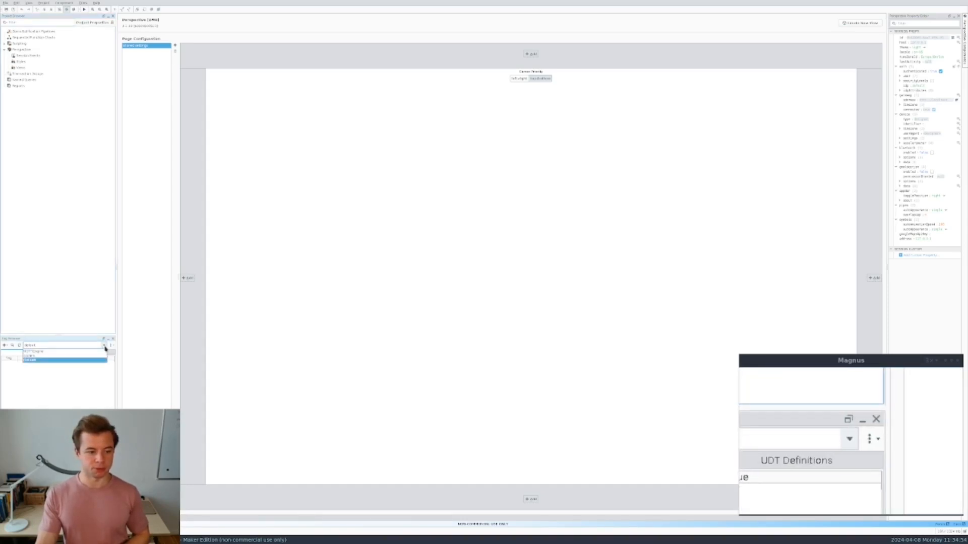
{"action": "left_click", "coordinate": [42, 353]}
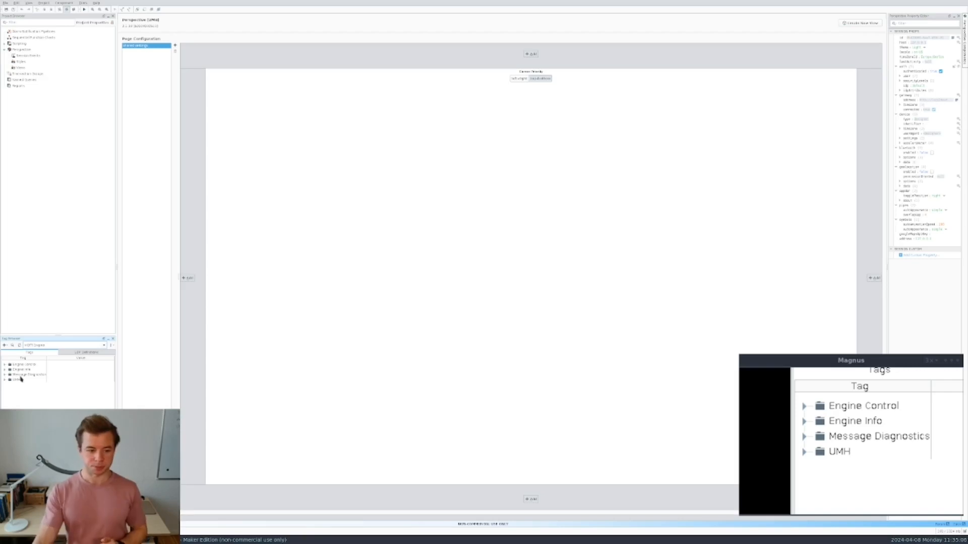
{"action": "left_click", "coordinate": [5, 380]}
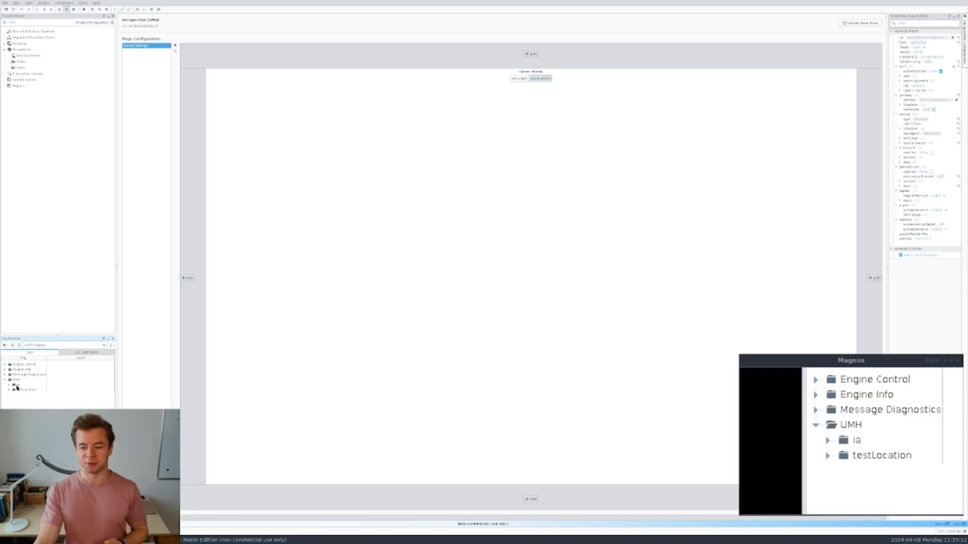
{"action": "double_click", "coordinate": [18, 385]}
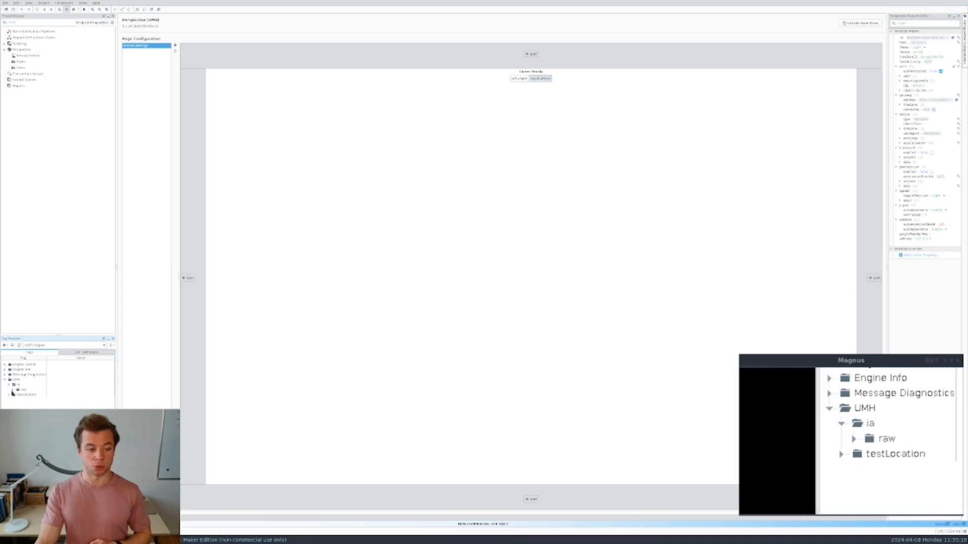
{"action": "left_click", "coordinate": [13, 390]}
{"action": "left_click", "coordinate": [17, 395]}
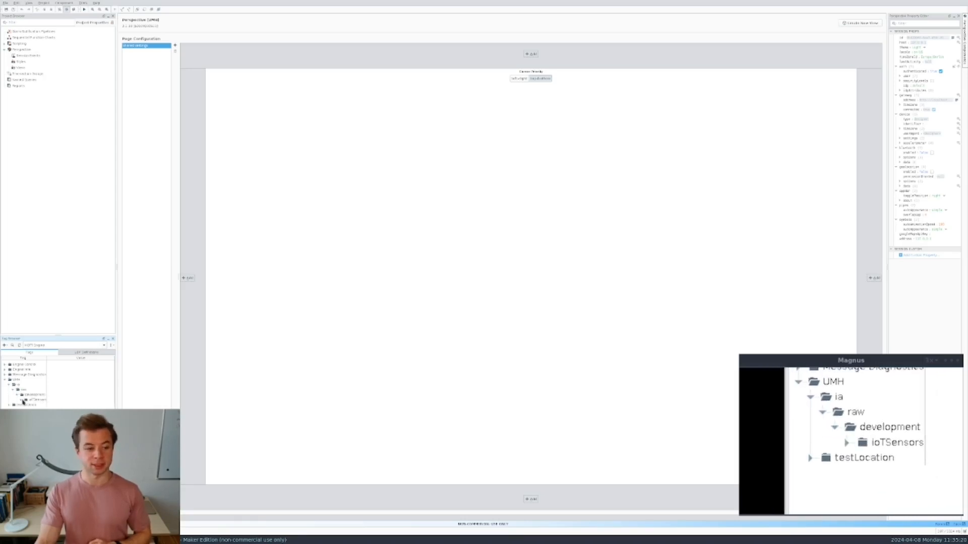
{"action": "left_click", "coordinate": [21, 401]}
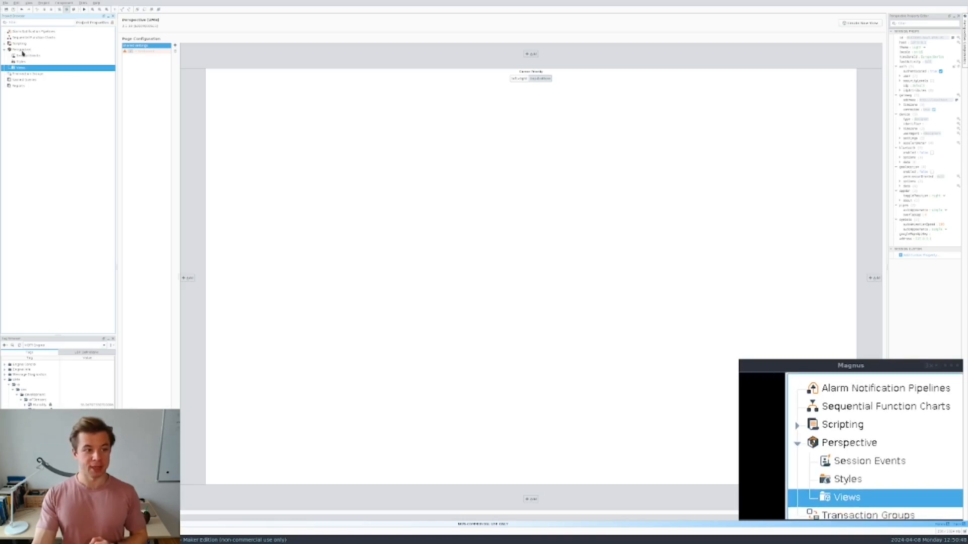
- Create a new view named Dashboard under Views
{"action": "right_click", "coordinate": [24, 69]}
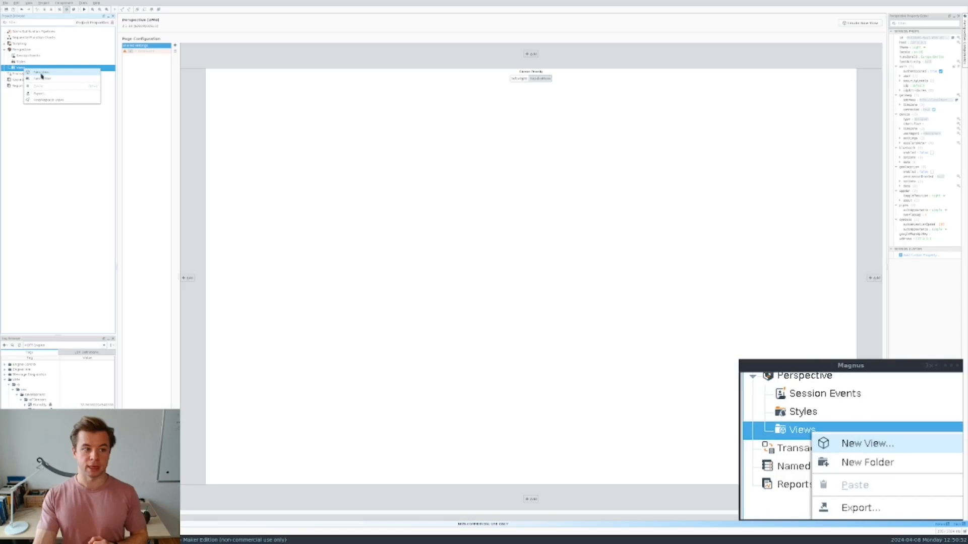
{"action": "left_click", "coordinate": [40, 73]}
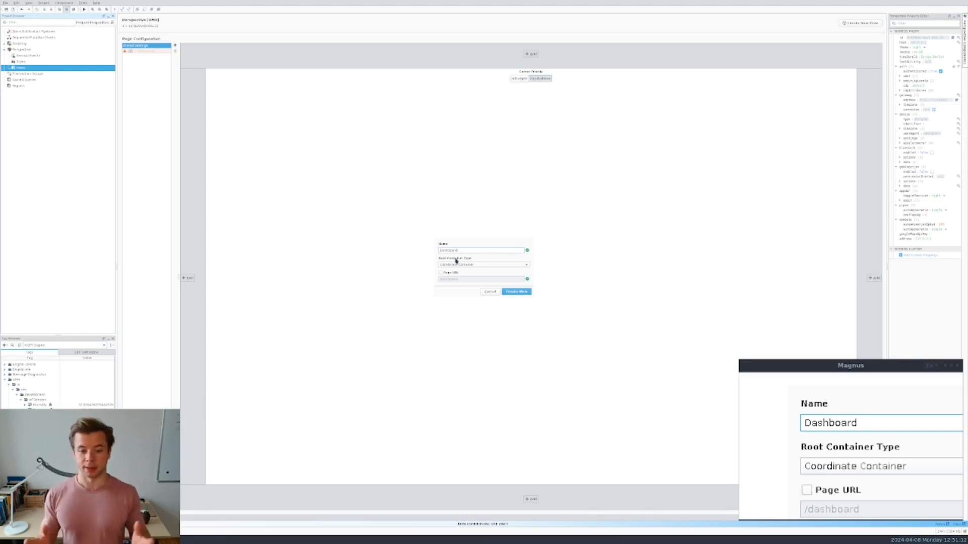
{"action": "left_click", "coordinate": [516, 292]}
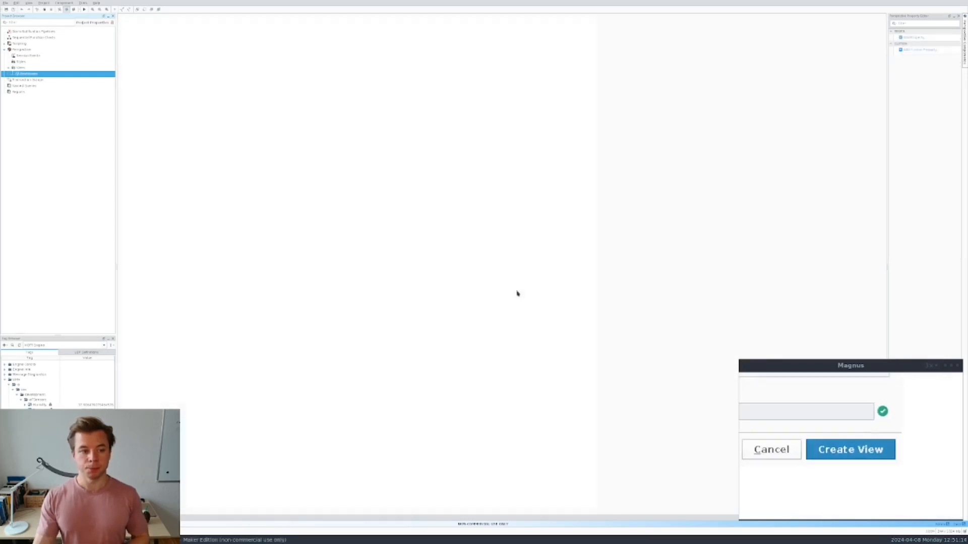
- Enlarge the Dashboard root container's canvas and bring up the Perspective Components palette
{"action": "left_click", "coordinate": [26, 80]}
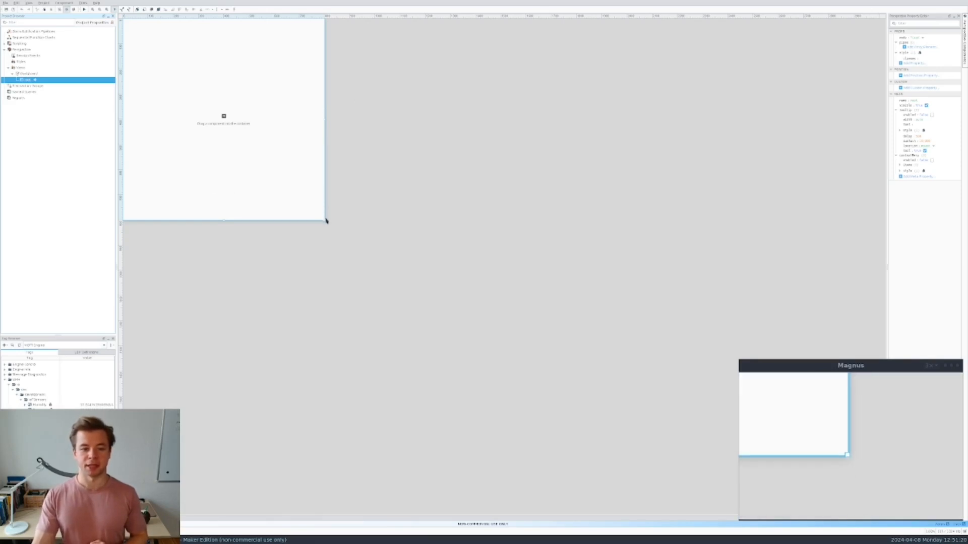
{"action": "left_click_drag", "start_coordinate": [325, 221], "coordinate": [483, 262]}
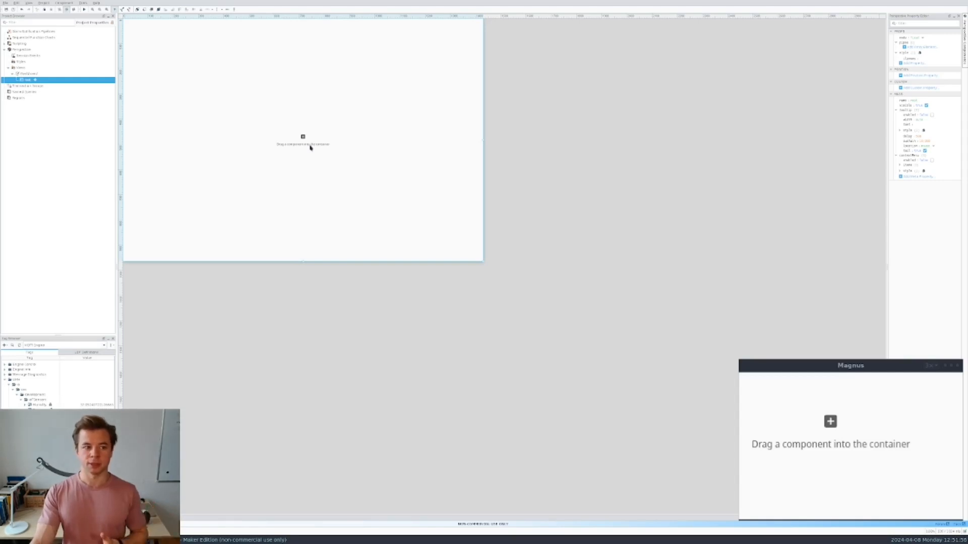
{"action": "left_click", "coordinate": [964, 26]}
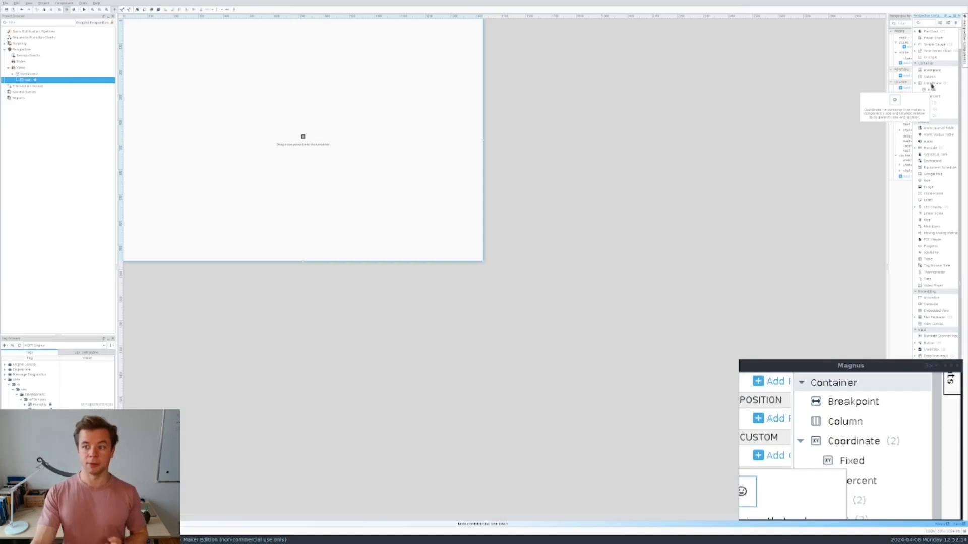
- Drop a Fixed Coordinate container from the palette onto the Dashboard canvas
{"action": "left_click", "coordinate": [935, 93]}
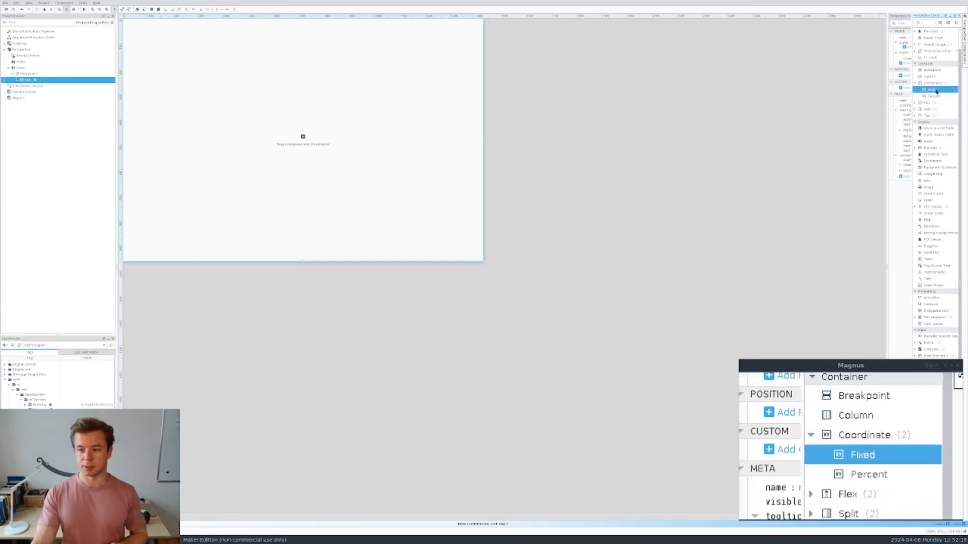
{"action": "left_click_drag", "start_coordinate": [936, 91], "coordinate": [203, 98]}
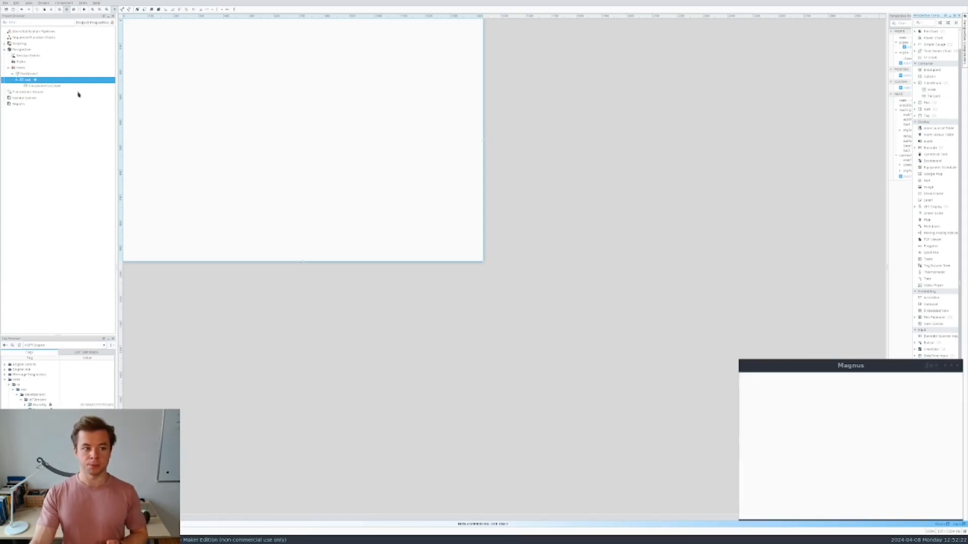
- Position the new coordinate container at x 50, y 50
{"action": "left_click", "coordinate": [53, 86]}
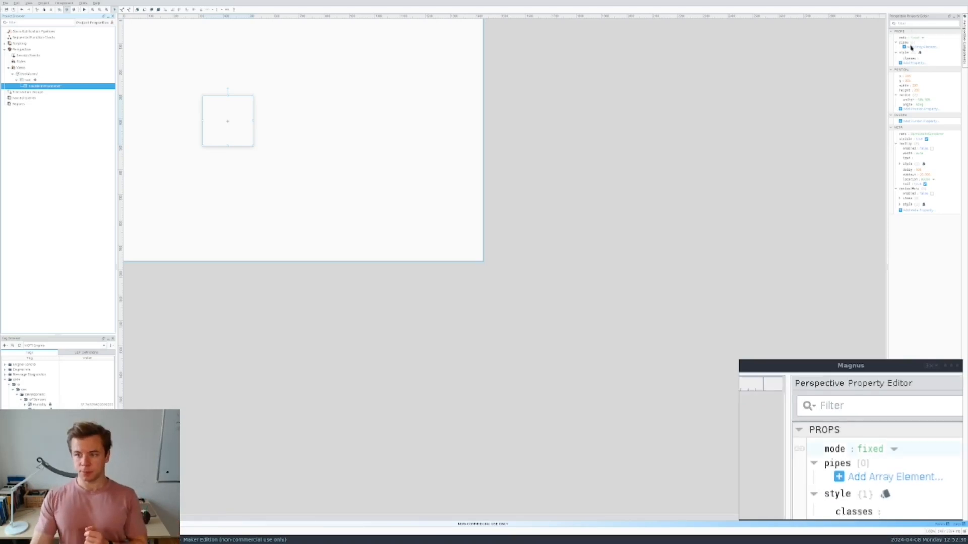
{"action": "left_click", "coordinate": [909, 75]}
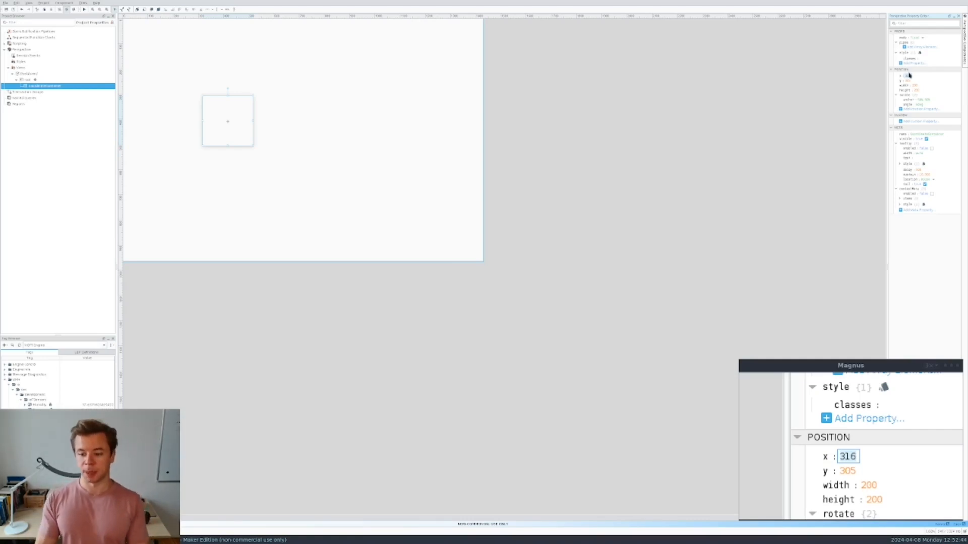
{"action": "type", "text": "50"}
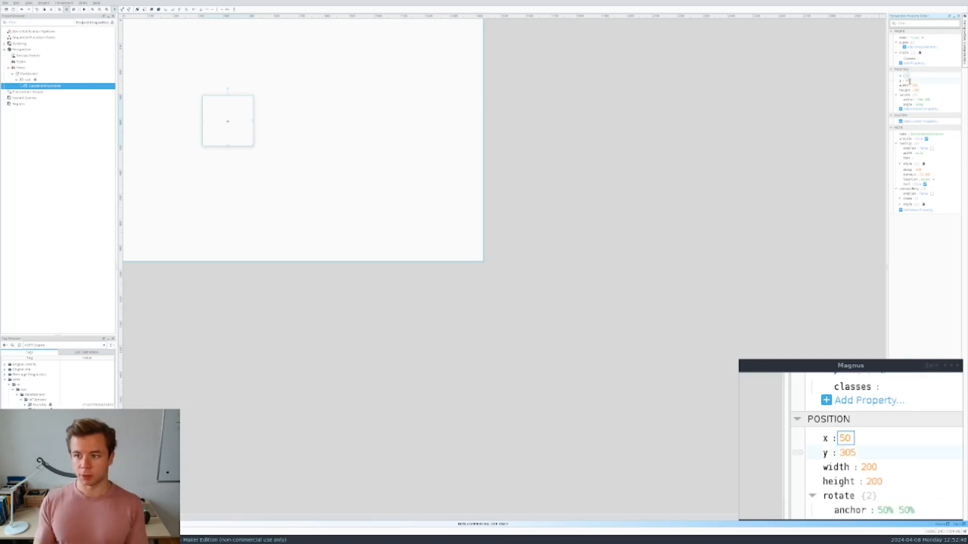
{"action": "left_click", "coordinate": [909, 81]}
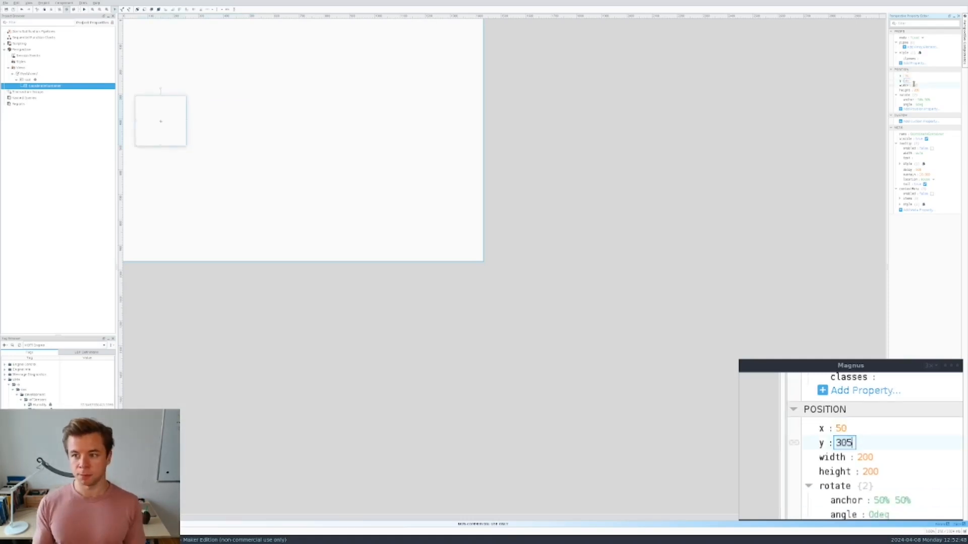
{"action": "key", "text": "BackSpace"}
{"action": "key", "text": "BackSpace"}
{"action": "key", "text": "BackSpace"}
{"action": "type", "text": "50"}
{"action": "key", "text": "Return"}
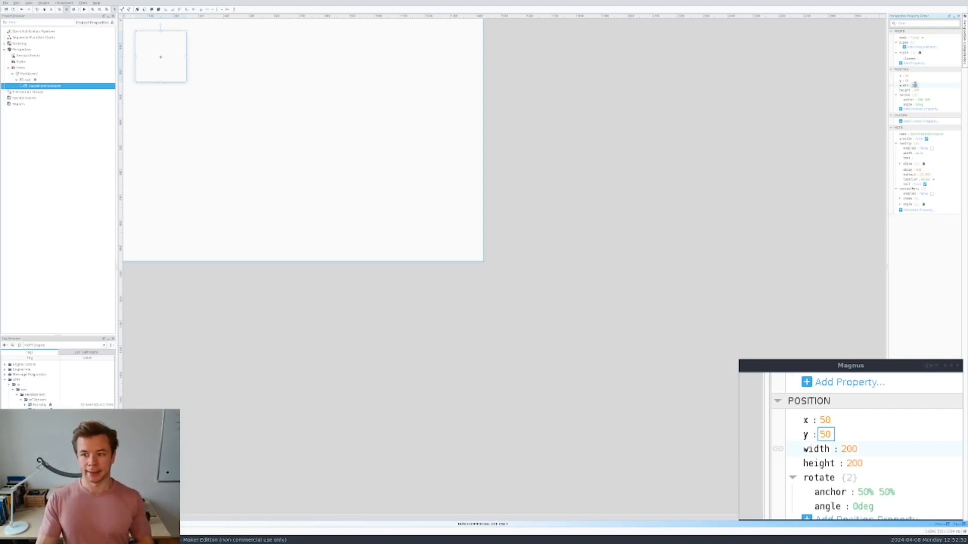
- Size the container to 400 by 400
{"action": "left_click", "coordinate": [915, 85]}
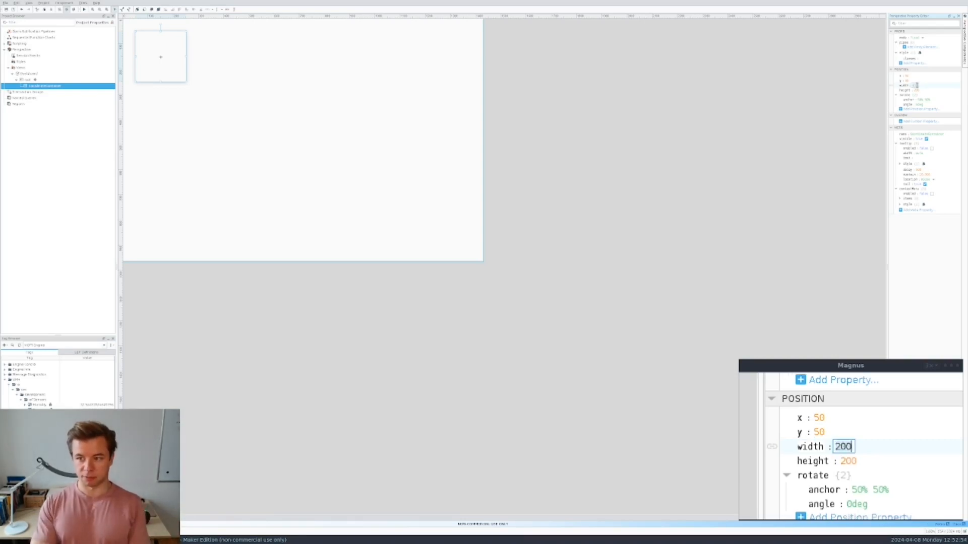
{"action": "key", "text": "BackSpace"}
{"action": "key", "text": "BackSpace"}
{"action": "key", "text": "BackSpace"}
{"action": "type", "text": "400"}
{"action": "left_click", "coordinate": [915, 90]}
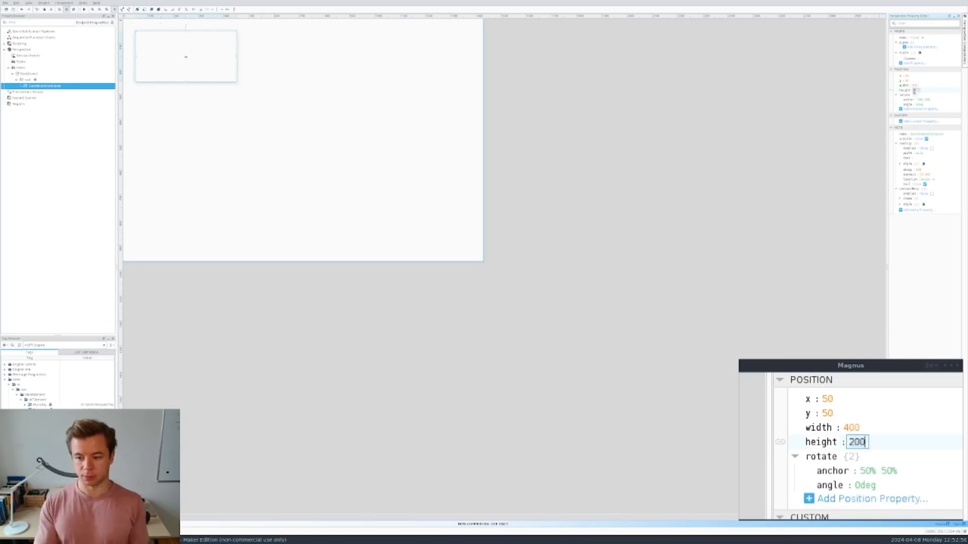
{"action": "type", "text": "400"}
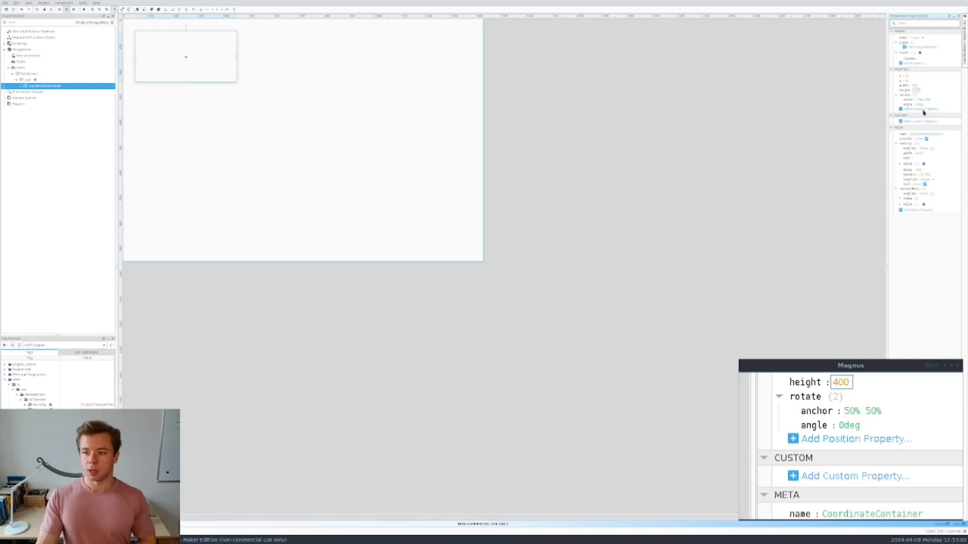
{"action": "left_click", "coordinate": [918, 133]}
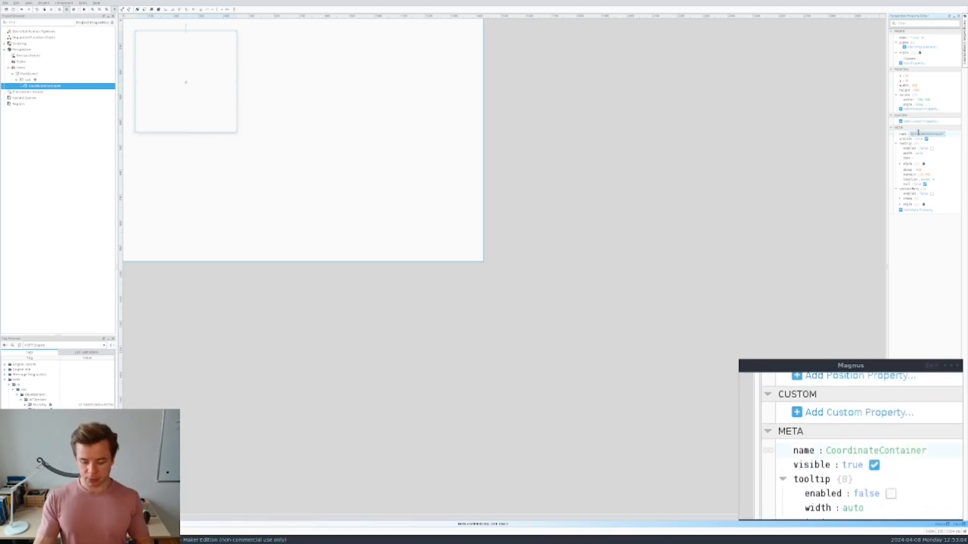
- Rename the first container to TemperatureContainer and reselect it
{"action": "type", "text": "Temperature"}
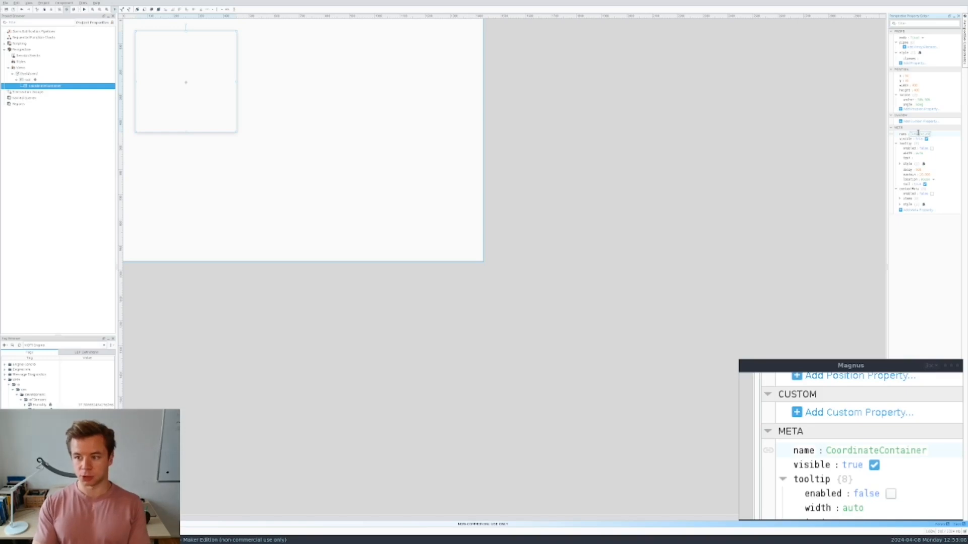
{"action": "type", "text": "Container"}
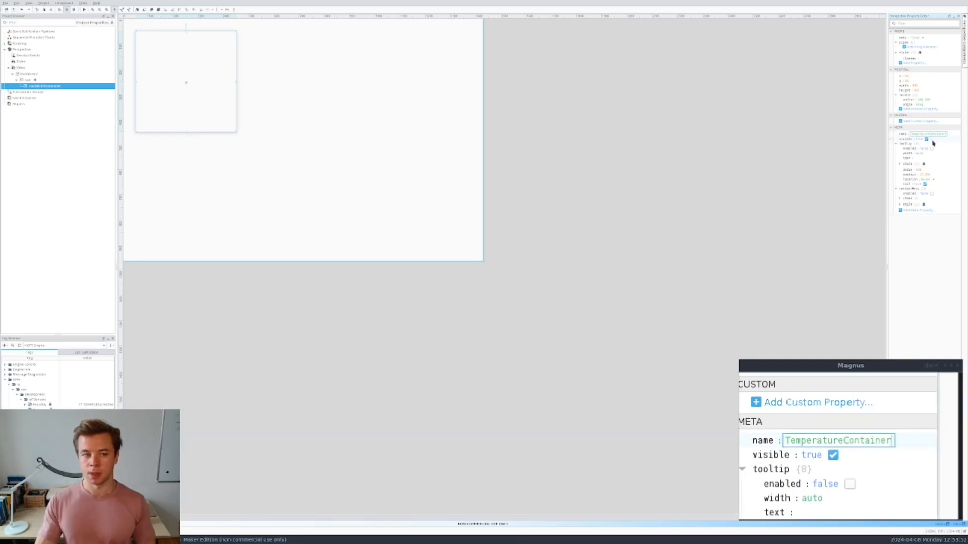
{"action": "left_click", "coordinate": [253, 164]}
{"action": "left_click", "coordinate": [51, 87]}
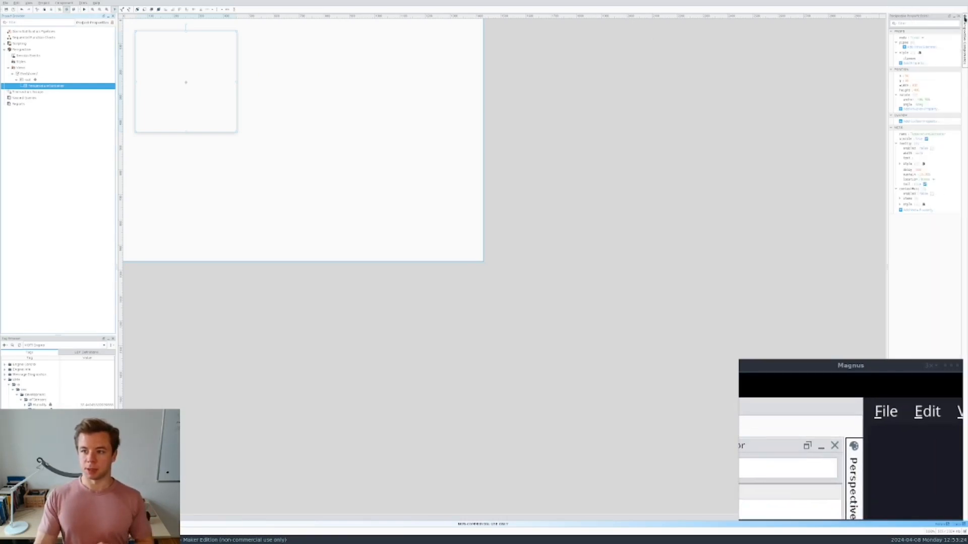
- Drag a second Fixed Coordinate container onto the Dashboard view
{"action": "left_click", "coordinate": [965, 18]}
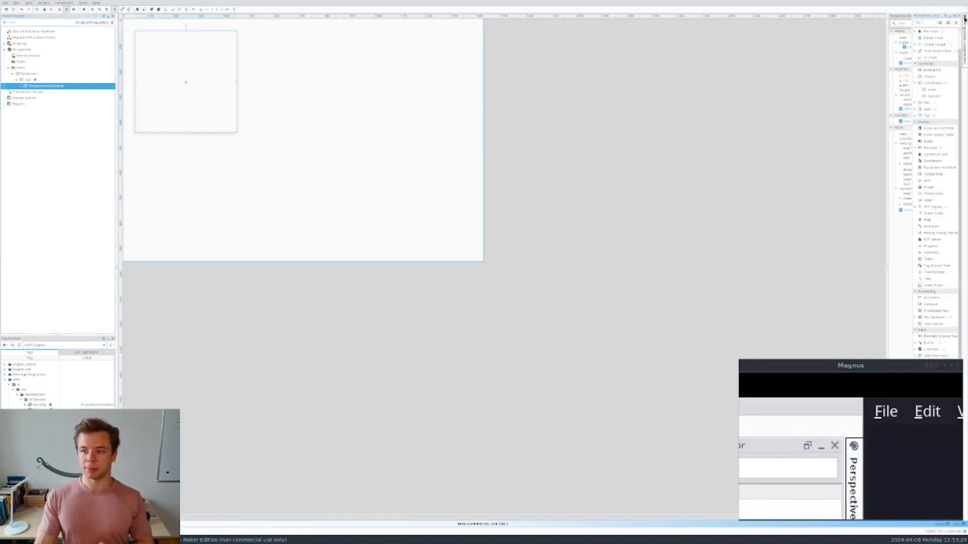
{"action": "left_click", "coordinate": [935, 92]}
{"action": "left_click_drag", "start_coordinate": [936, 92], "coordinate": [313, 64]}
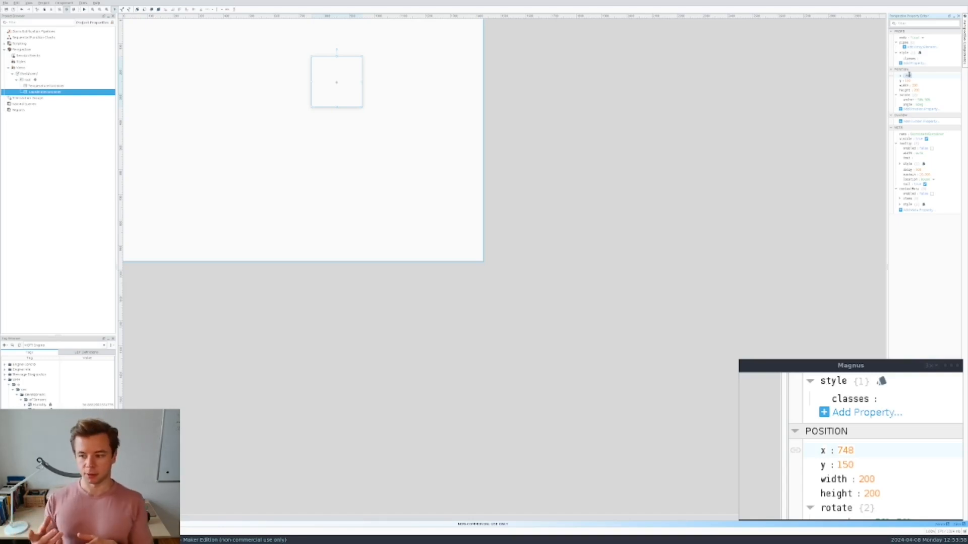
- Place the second container at x 500, y 50
{"action": "type", "text": "500"}
{"action": "left_click", "coordinate": [908, 80]}
{"action": "left_click", "coordinate": [908, 79]}
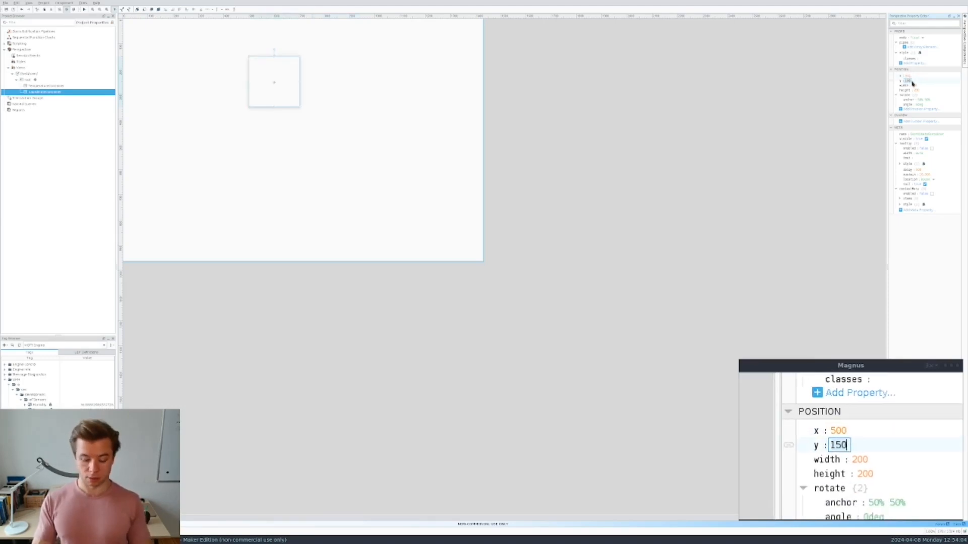
{"action": "key", "text": "BackSpace"}
{"action": "key", "text": "BackSpace"}
{"action": "key", "text": "BackSpace"}
{"action": "type", "text": "50"}
{"action": "key", "text": "Return"}
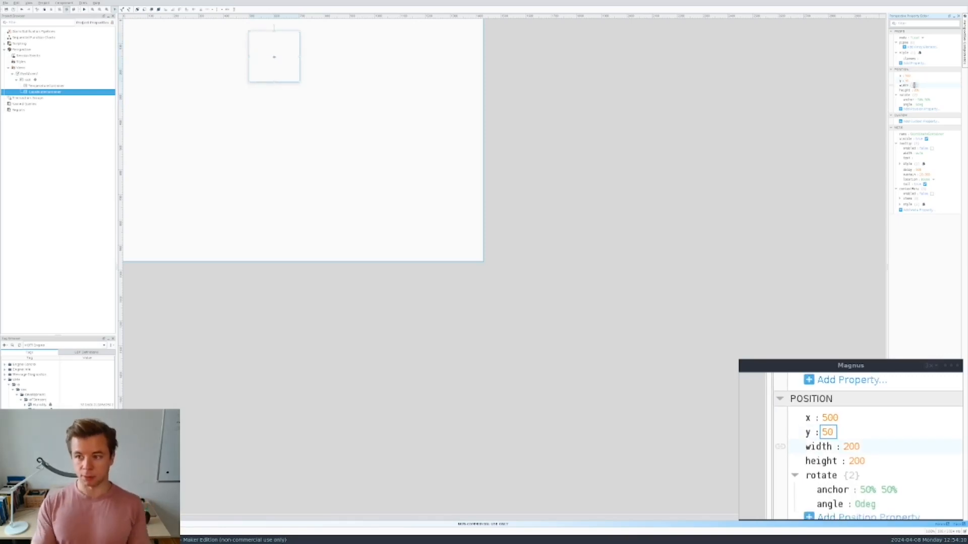
- Size the second container to 400 by 400
{"action": "left_click", "coordinate": [914, 85]}
{"action": "type", "text": "400"}
{"action": "left_click", "coordinate": [916, 91]}
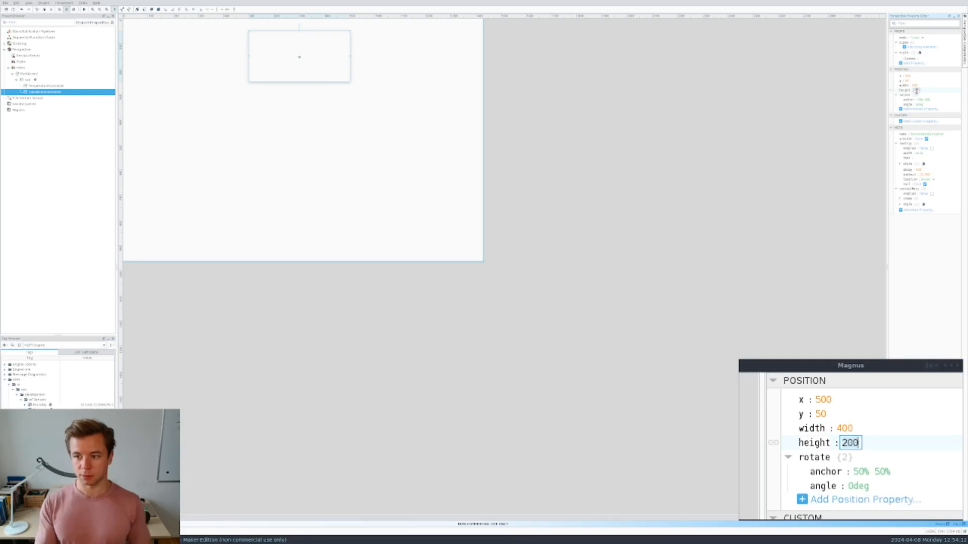
{"action": "type", "text": "400"}
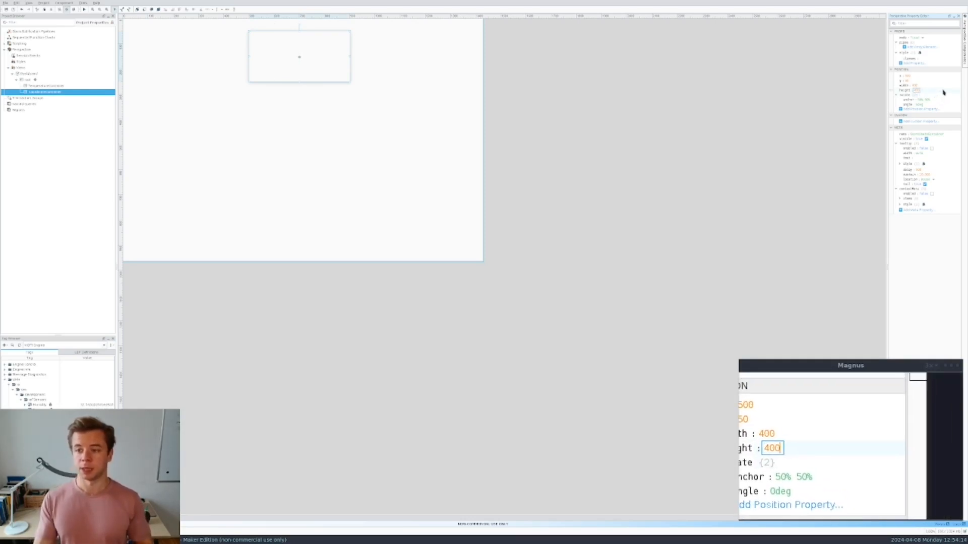
{"action": "key", "text": "Return"}
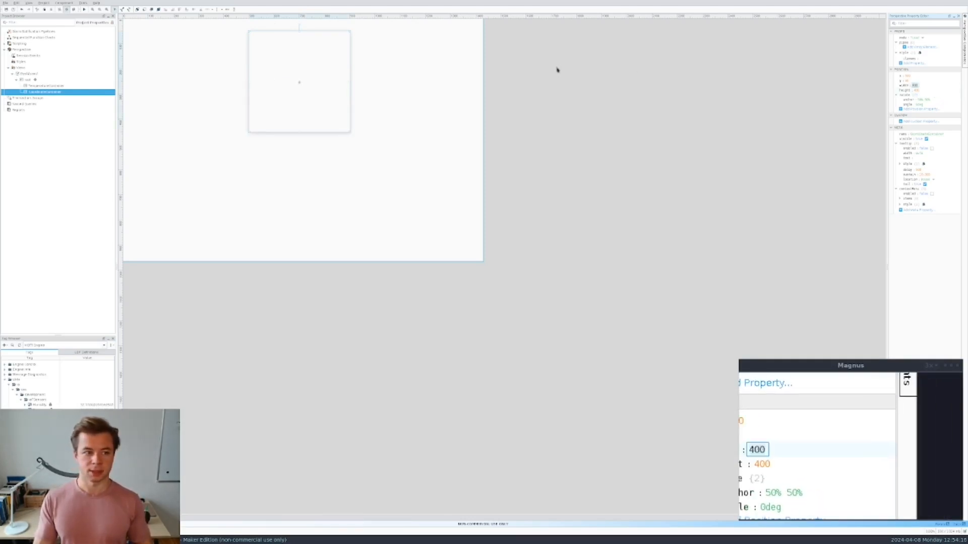
- Compare the two containers, then shrink the Dashboard view around them
{"action": "left_click", "coordinate": [60, 86]}
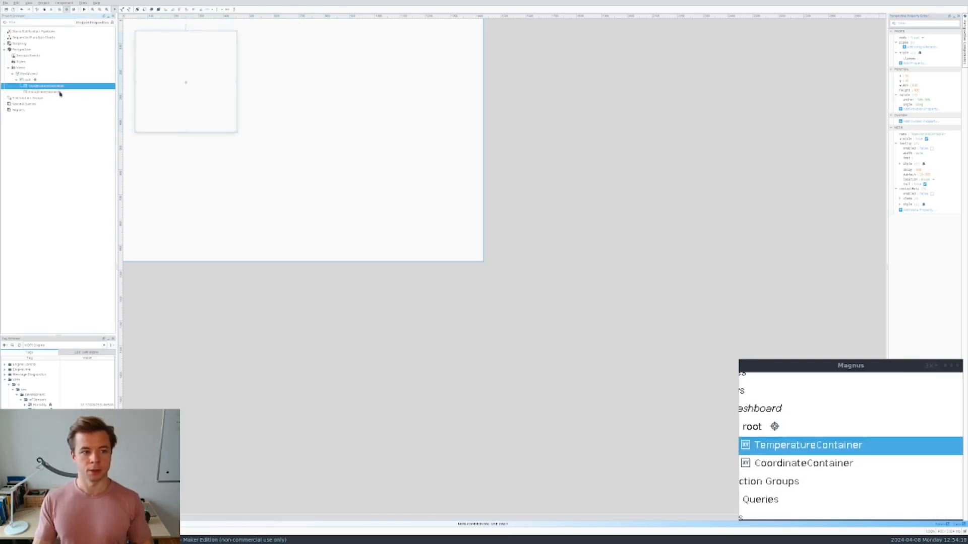
{"action": "left_click", "coordinate": [60, 87]}
{"action": "left_click", "coordinate": [59, 92]}
{"action": "left_click", "coordinate": [59, 86]}
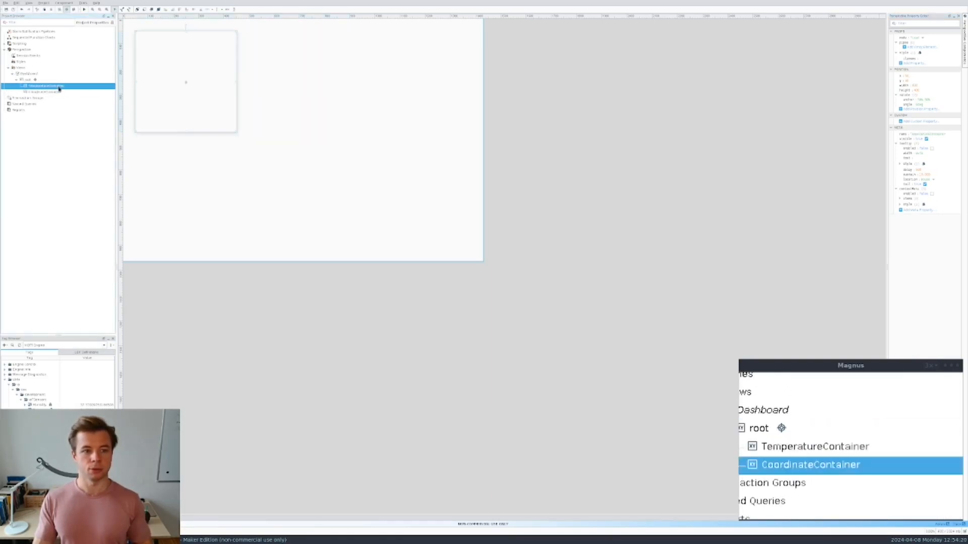
{"action": "left_click", "coordinate": [59, 92]}
{"action": "left_click", "coordinate": [59, 86]}
{"action": "left_click", "coordinate": [59, 91]}
{"action": "left_click", "coordinate": [59, 86]}
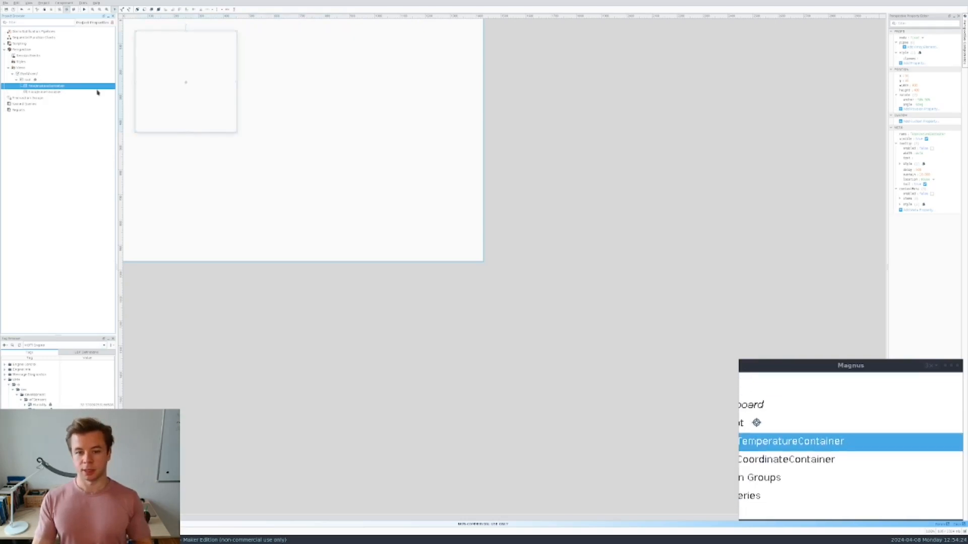
{"action": "left_click", "coordinate": [245, 227]}
{"action": "left_click_drag", "start_coordinate": [484, 263], "coordinate": [378, 147]}
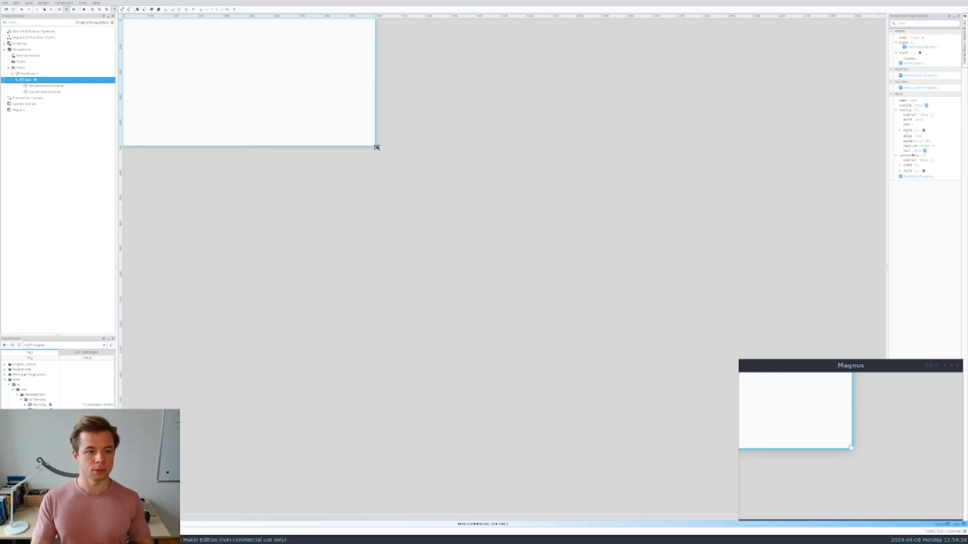
- Fine-tune the Dashboard view's size to fit closely around both containers
{"action": "left_click", "coordinate": [48, 86]}
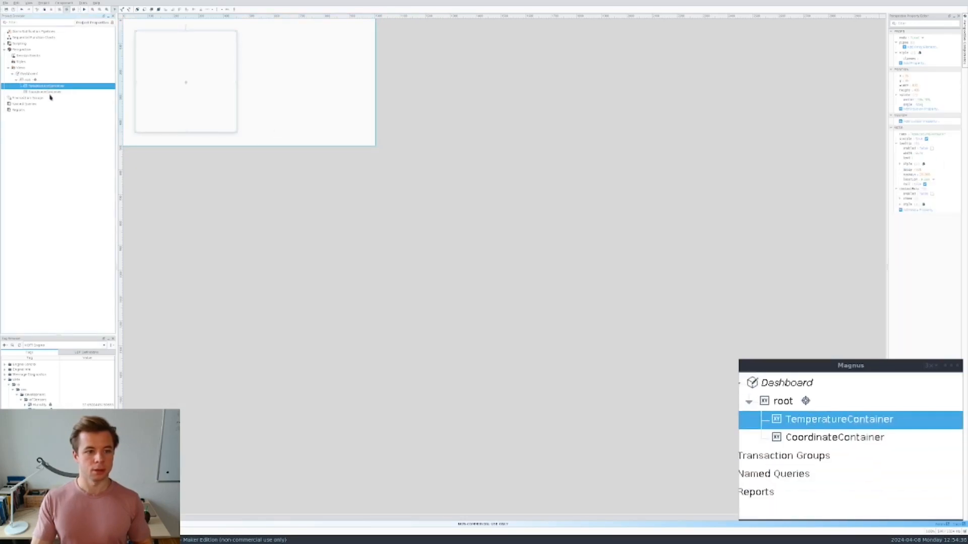
{"action": "left_click", "coordinate": [49, 92]}
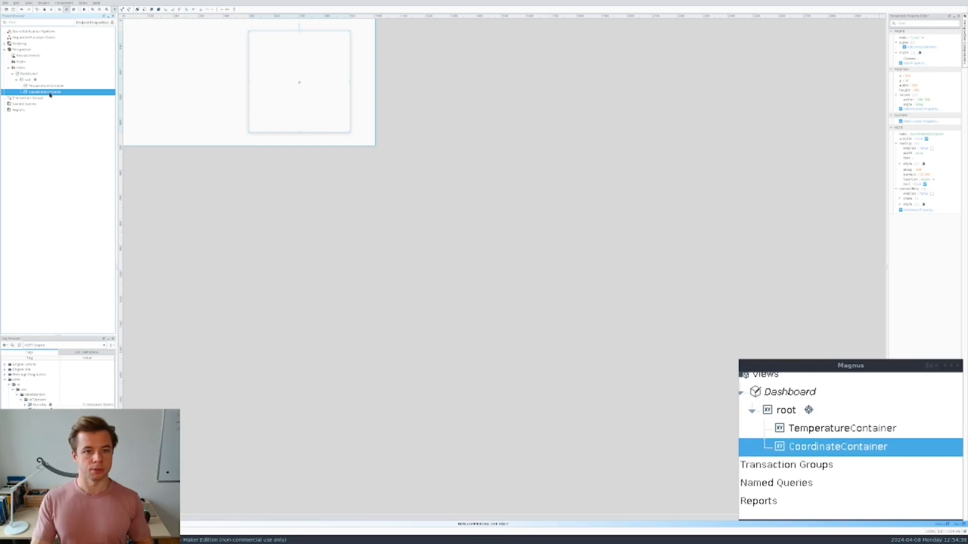
{"action": "left_click", "coordinate": [46, 86]}
{"action": "left_click", "coordinate": [47, 93]}
{"action": "left_click", "coordinate": [46, 87]}
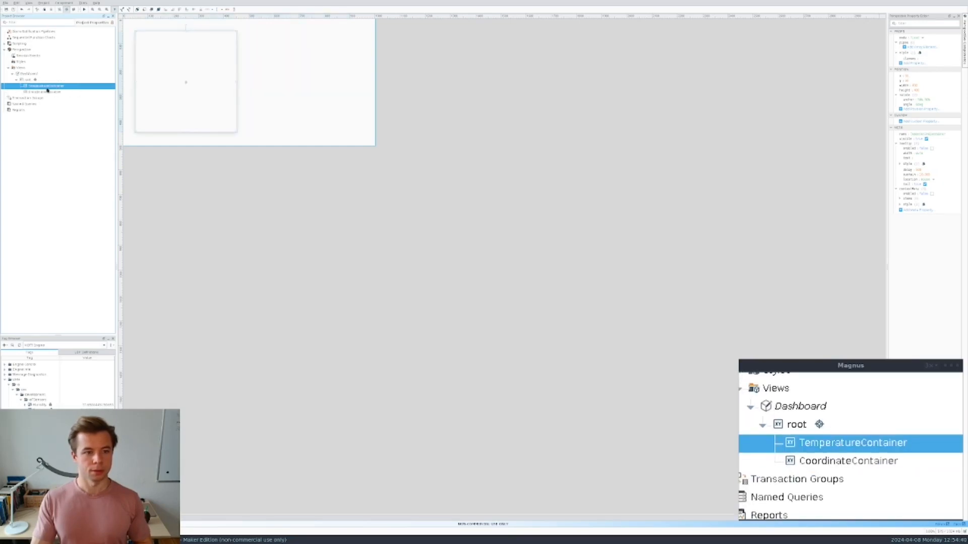
{"action": "left_click", "coordinate": [376, 147]}
{"action": "left_click", "coordinate": [375, 146]}
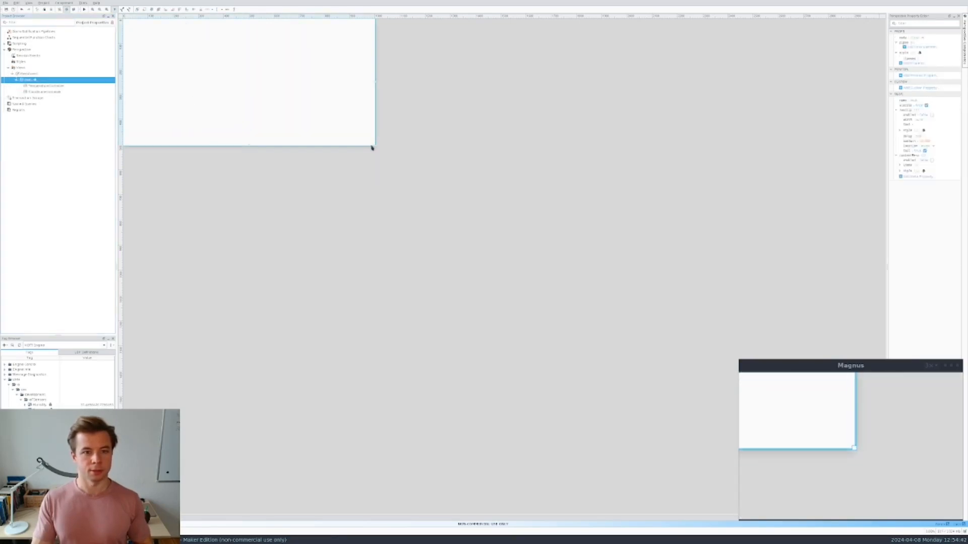
{"action": "left_click_drag", "start_coordinate": [376, 147], "coordinate": [349, 148]}
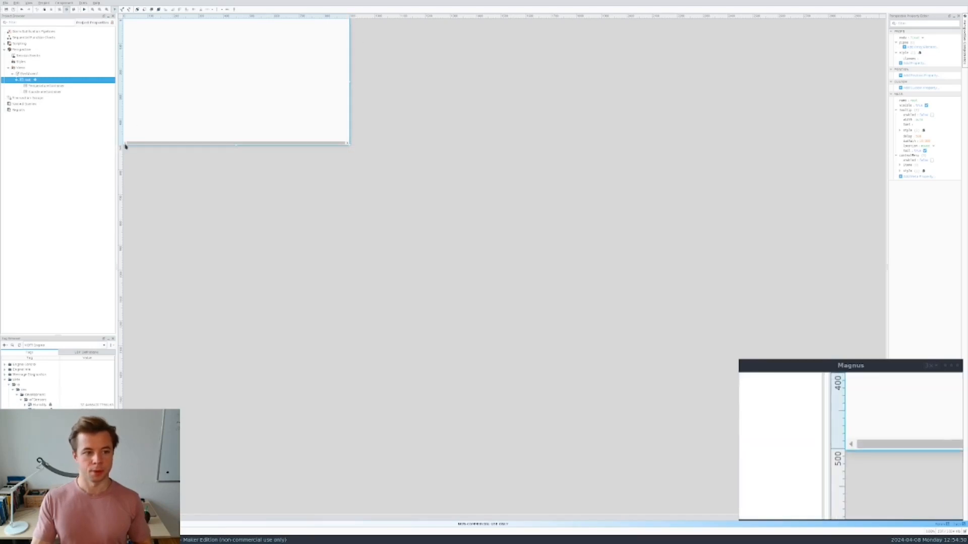
{"action": "left_click", "coordinate": [52, 86]}
{"action": "left_click", "coordinate": [54, 92]}
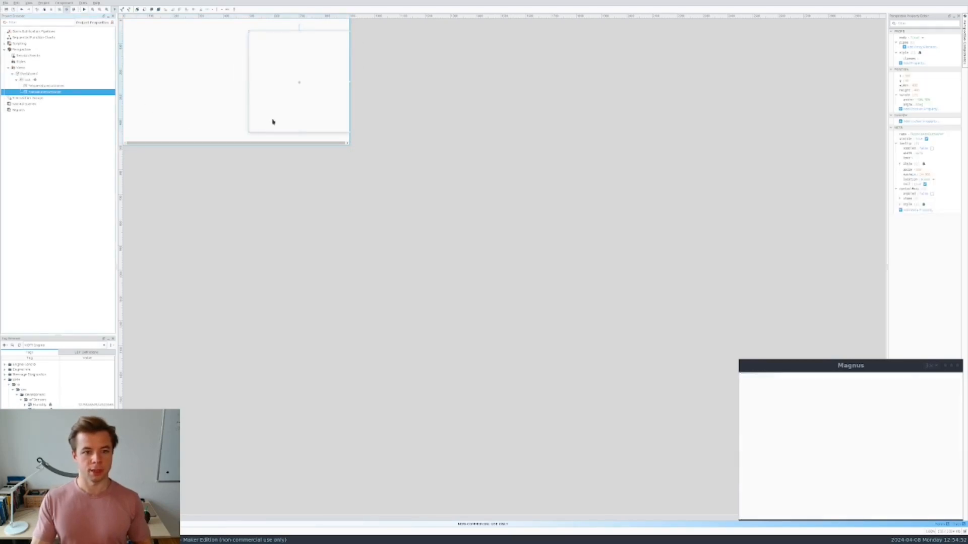
{"action": "left_click", "coordinate": [351, 147]}
{"action": "left_click_drag", "start_coordinate": [351, 147], "coordinate": [365, 147]}
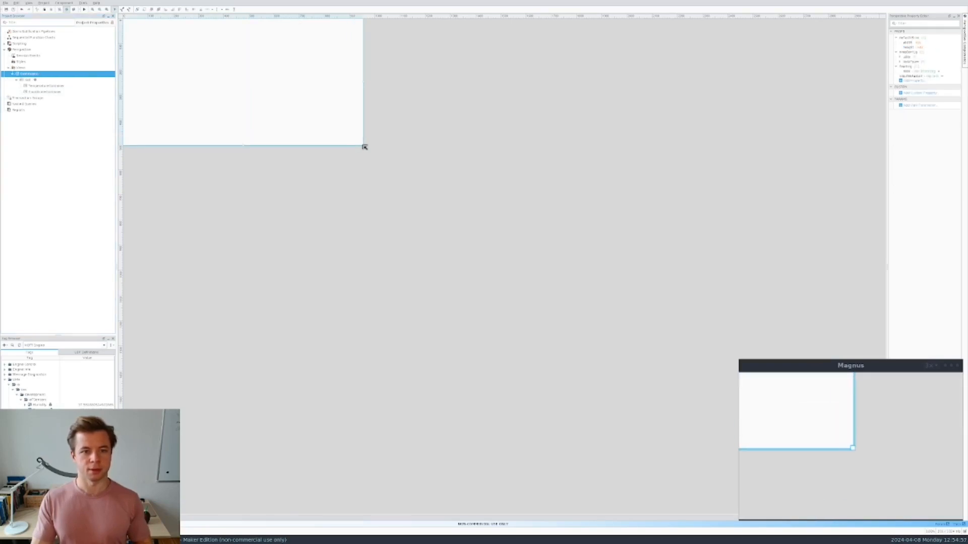
- Open TemperatureContainer for editing so components can be placed inside
{"action": "left_click", "coordinate": [60, 93]}
{"action": "left_click", "coordinate": [56, 86]}
{"action": "left_click", "coordinate": [57, 91]}
{"action": "left_click", "coordinate": [55, 86]}
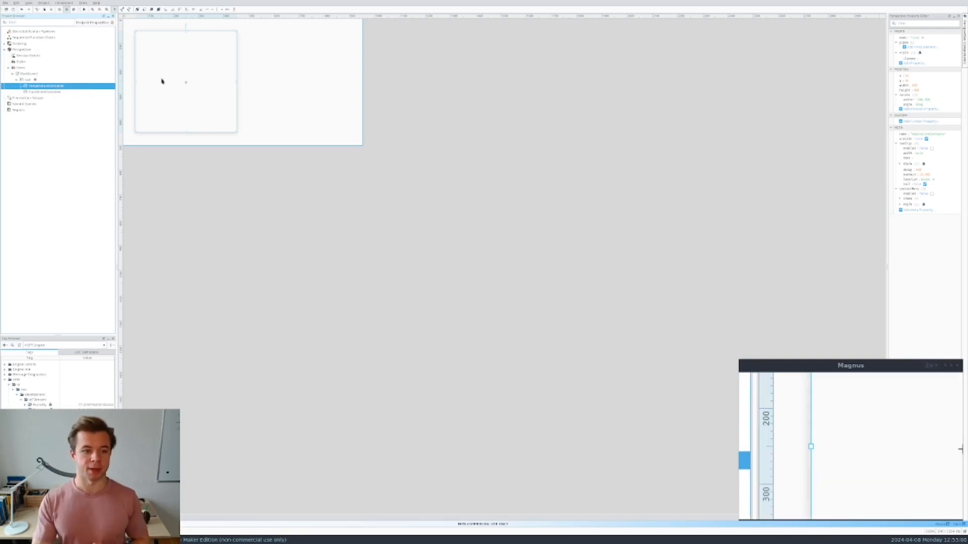
{"action": "double_click", "coordinate": [187, 82]}
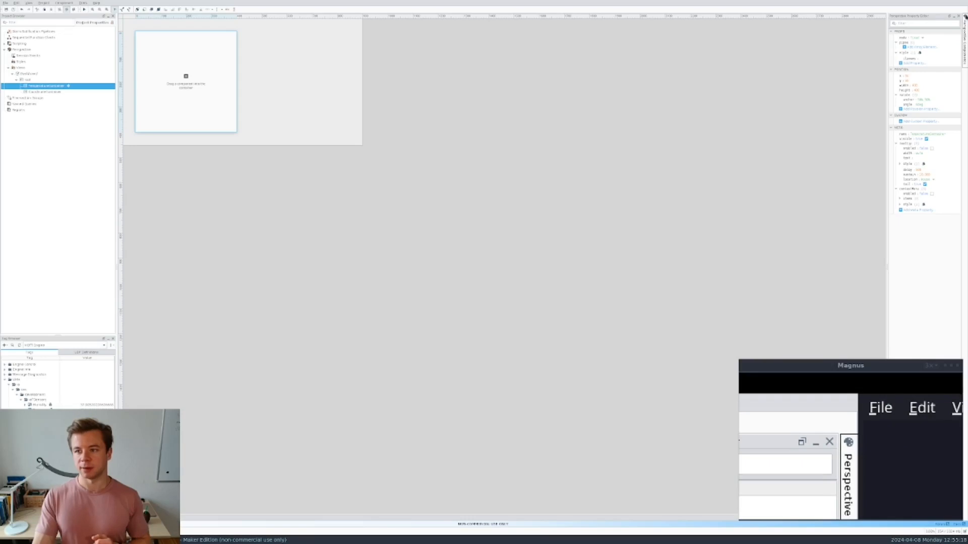
- Place a Thermometer component (value 25, 0–100 scale) inside TemperatureContainer
{"action": "left_click", "coordinate": [964, 17]}
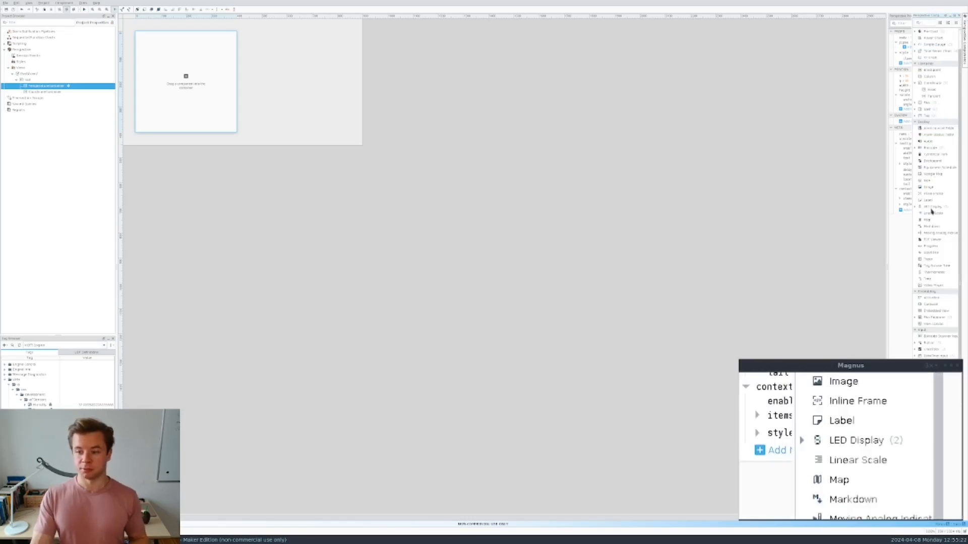
{"action": "left_click", "coordinate": [937, 273]}
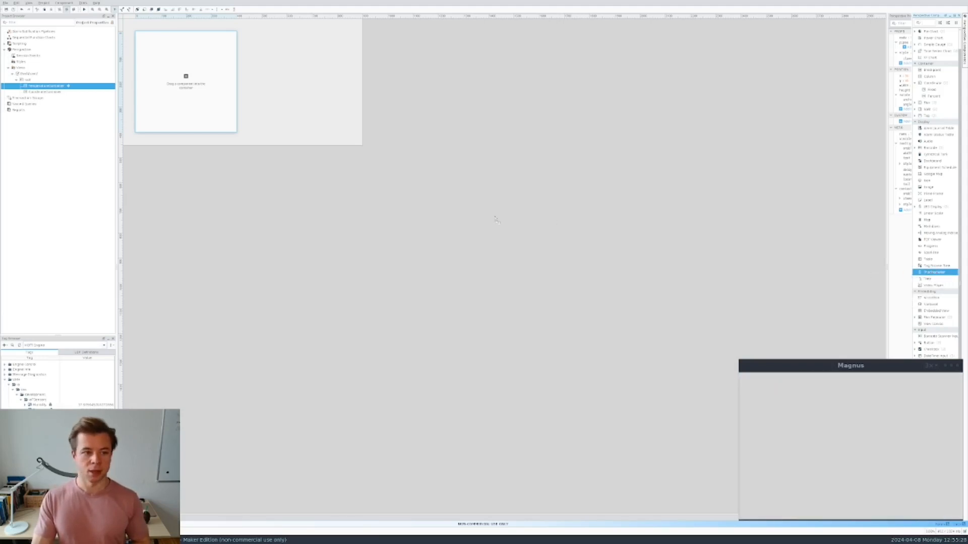
{"action": "left_click", "coordinate": [186, 77]}
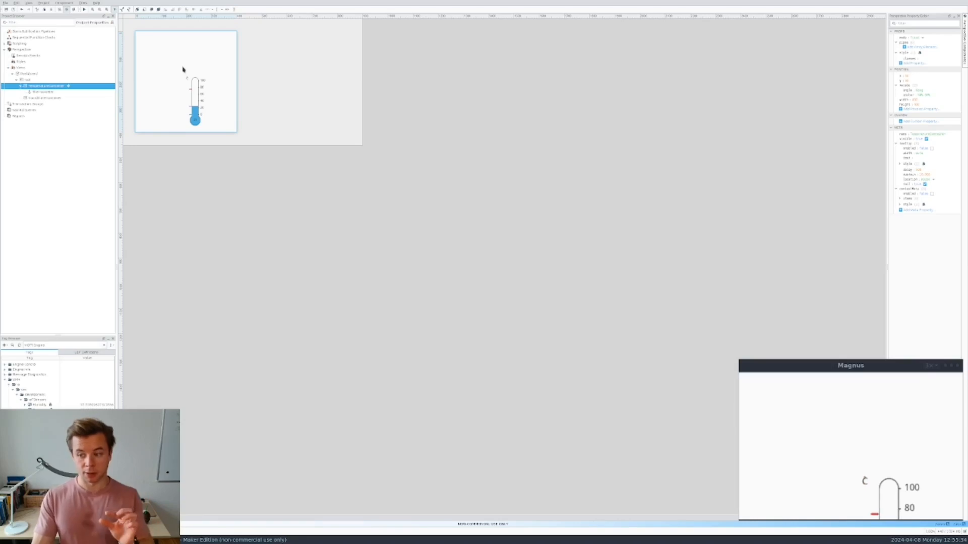
- Move the thermometer toward the container's upper left and enlarge it to about 179 by 328
{"action": "left_click", "coordinate": [193, 88]}
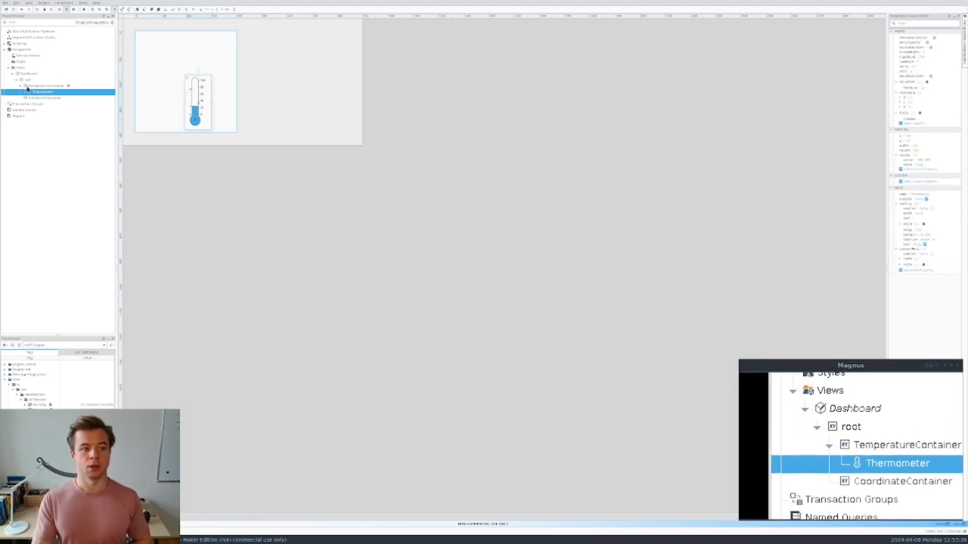
{"action": "left_click_drag", "start_coordinate": [193, 90], "coordinate": [160, 59]}
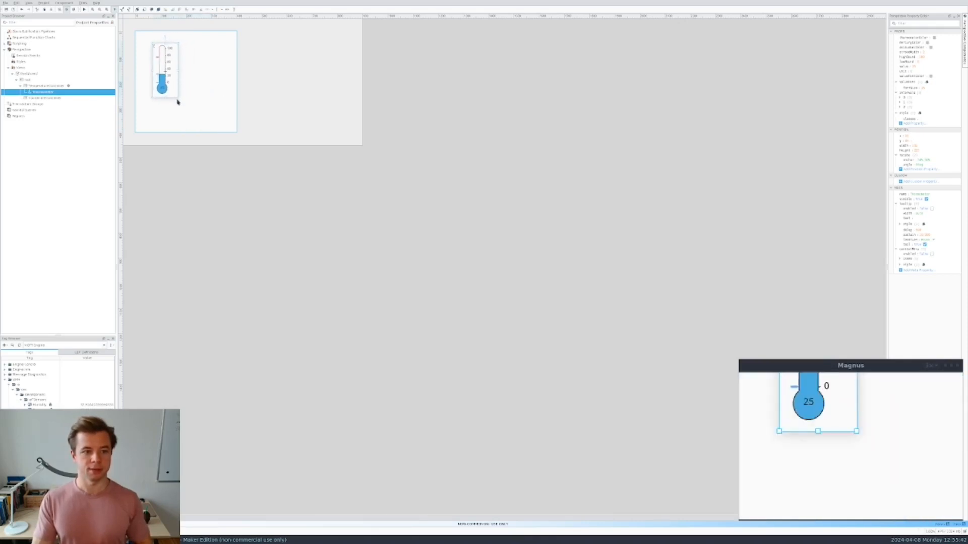
{"action": "left_click_drag", "start_coordinate": [181, 100], "coordinate": [201, 129]}
{"action": "left_click_drag", "start_coordinate": [187, 86], "coordinate": [192, 80]}
{"action": "left_click", "coordinate": [204, 187]}
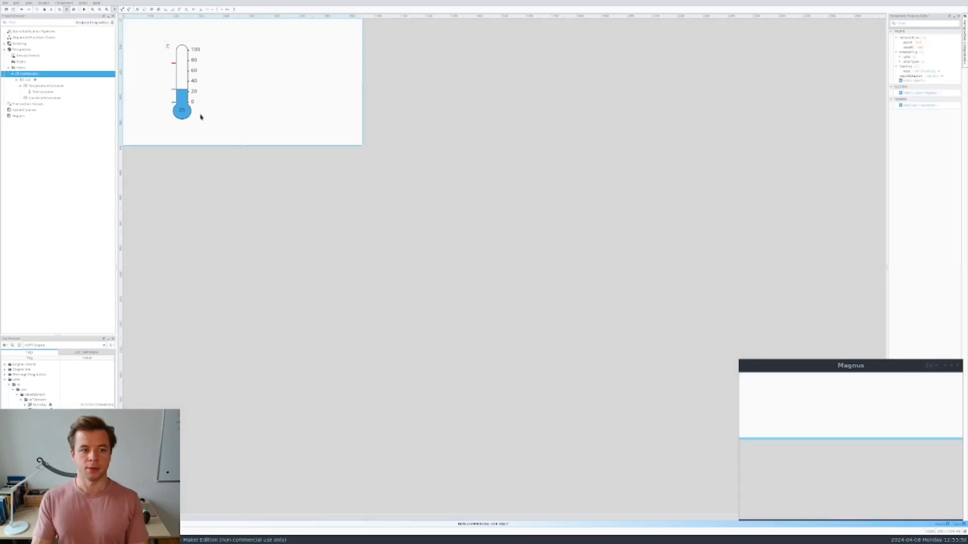
{"action": "left_click", "coordinate": [182, 90]}
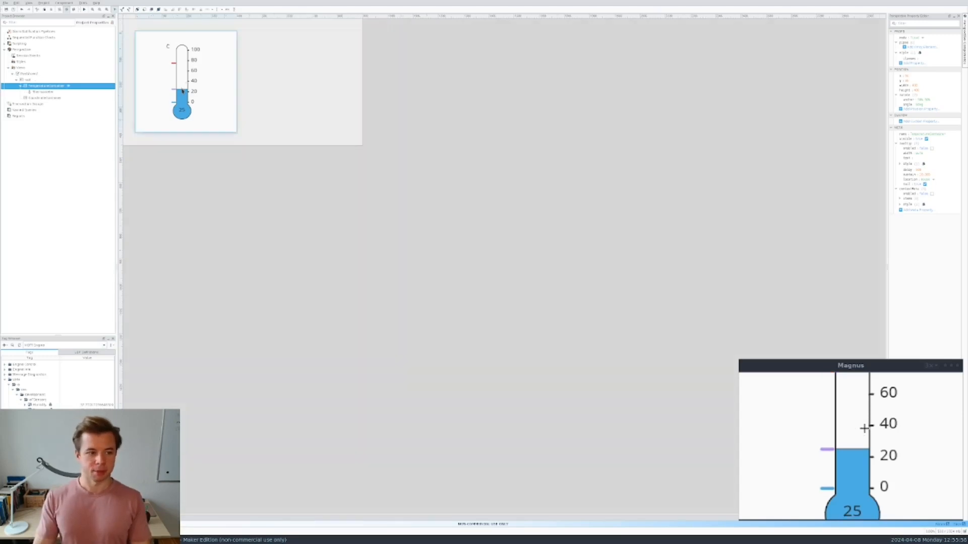
{"action": "left_click", "coordinate": [182, 90]}
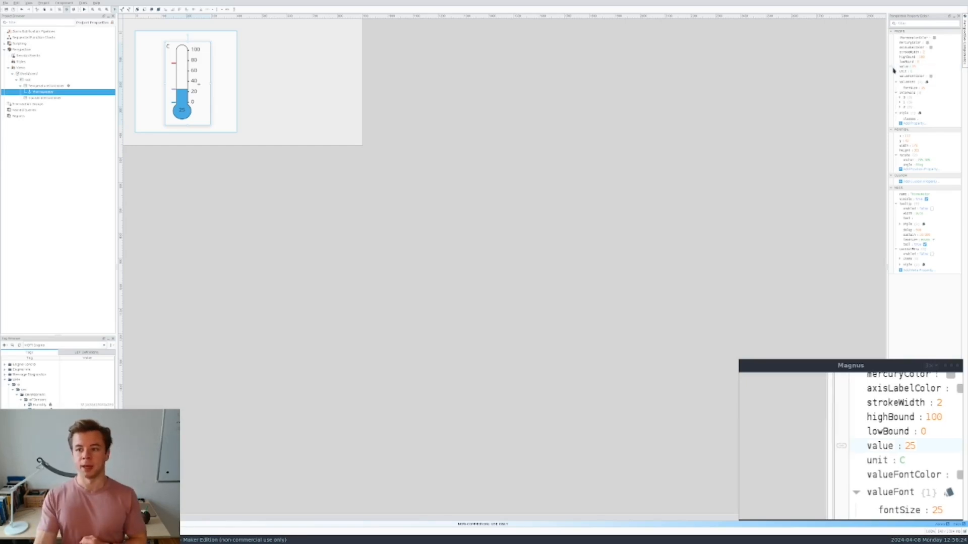
- Start a tag binding on the thermometer's value and browse into the MQTT Engine tag provider
{"action": "left_click", "coordinate": [893, 68]}
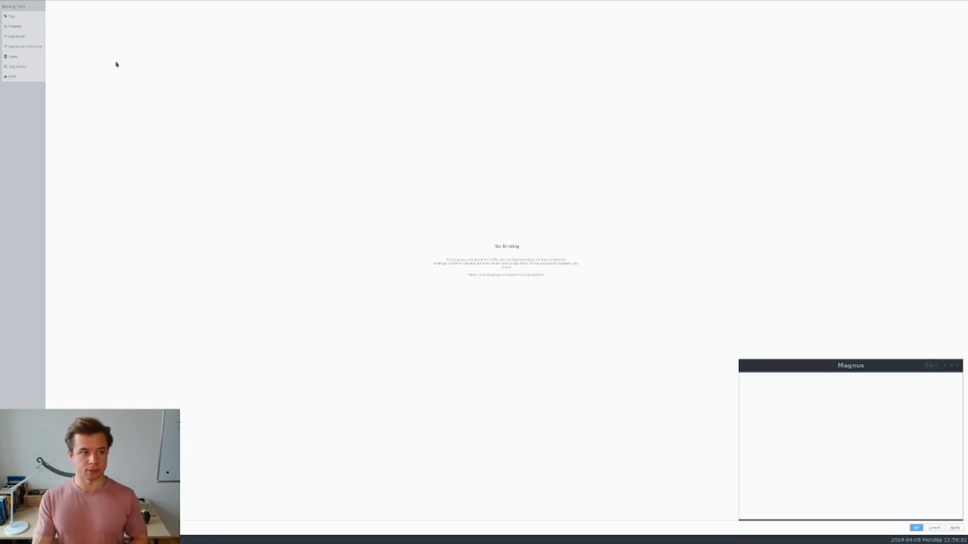
{"action": "left_click", "coordinate": [16, 18]}
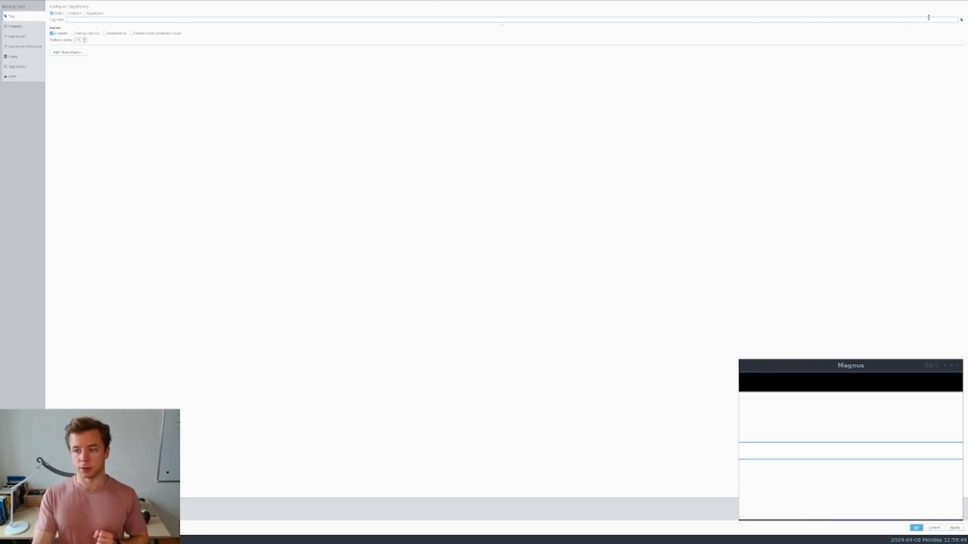
{"action": "left_click", "coordinate": [962, 22]}
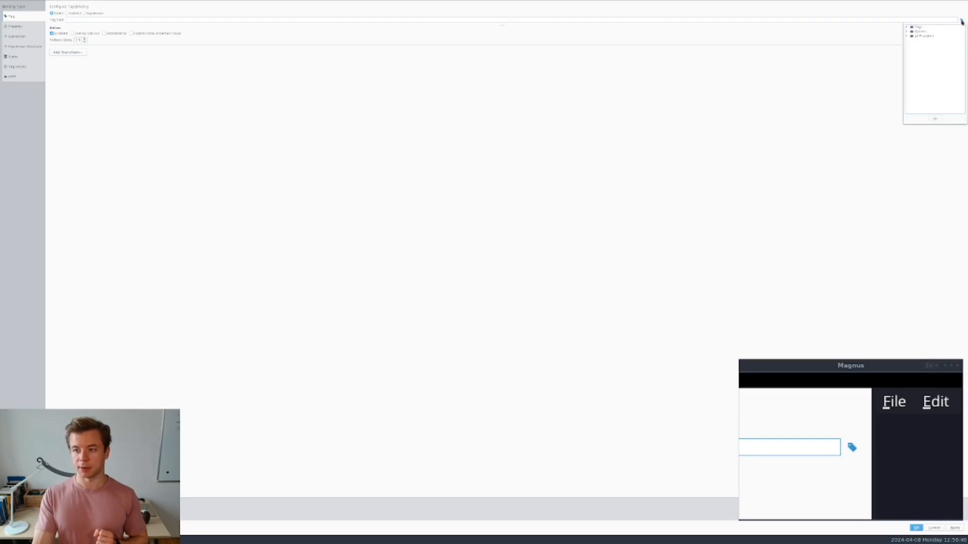
{"action": "left_click", "coordinate": [907, 37]}
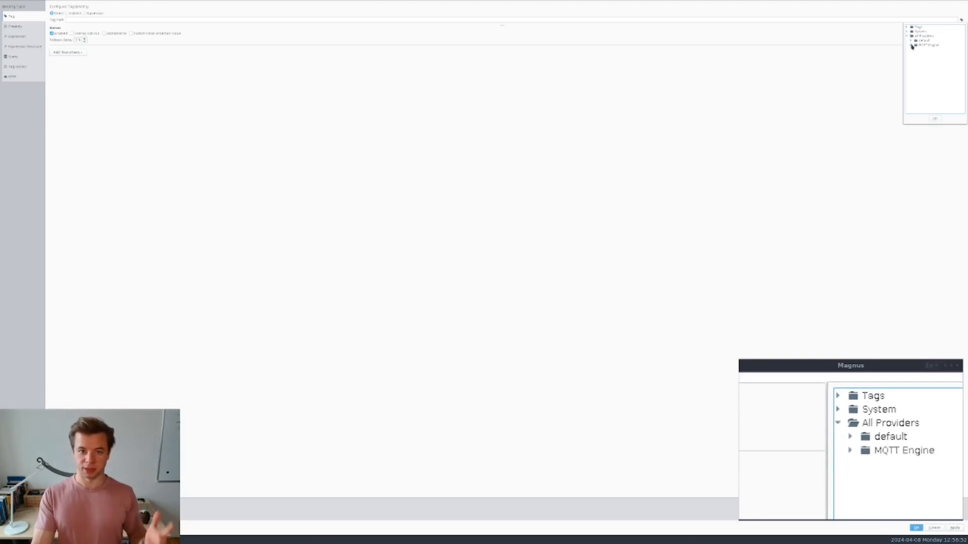
{"action": "left_click", "coordinate": [912, 45]}
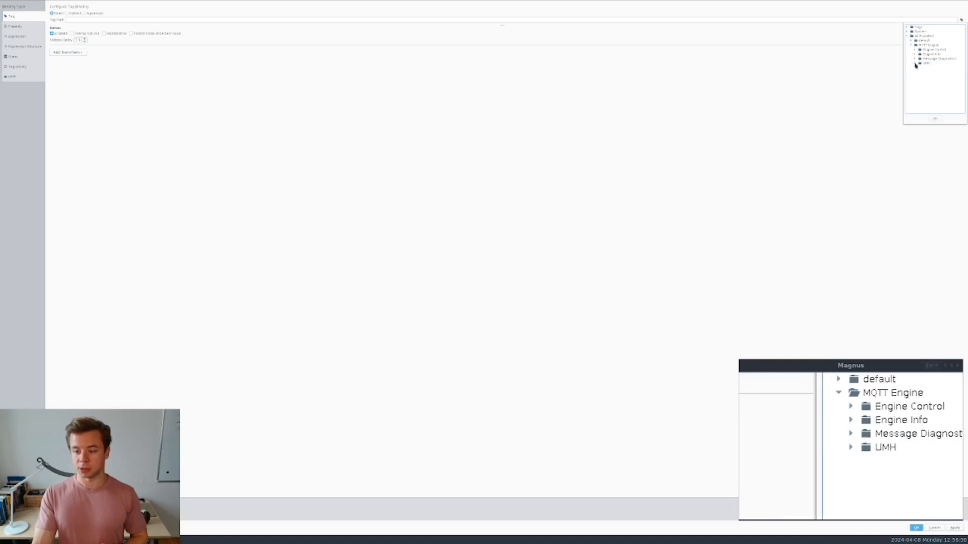
- Bind the thermometer value to the MQTT Engine UMH ioTSensors/Temperature tag and confirm
{"action": "left_click", "coordinate": [919, 68]}
{"action": "left_click", "coordinate": [923, 73]}
{"action": "left_click", "coordinate": [927, 77]}
{"action": "left_click", "coordinate": [932, 82]}
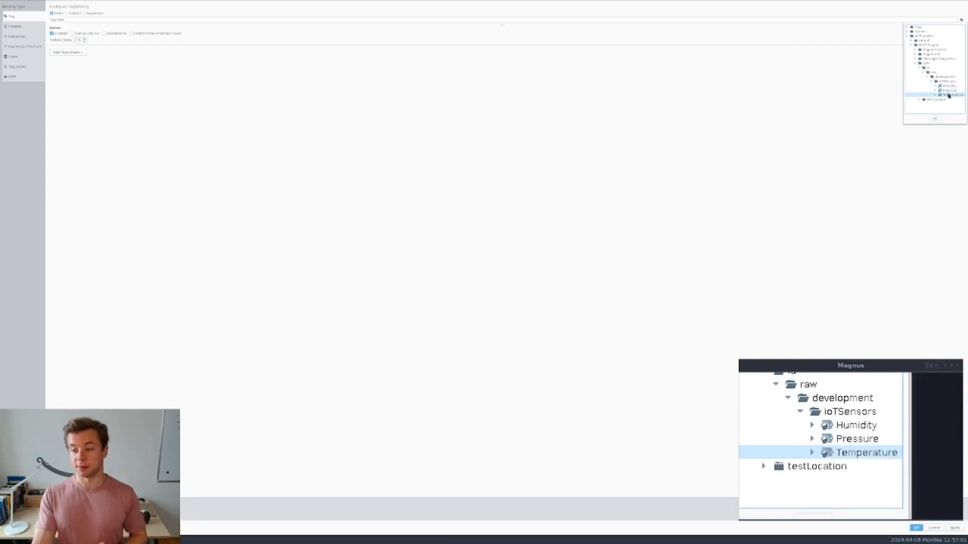
{"action": "left_click", "coordinate": [949, 96]}
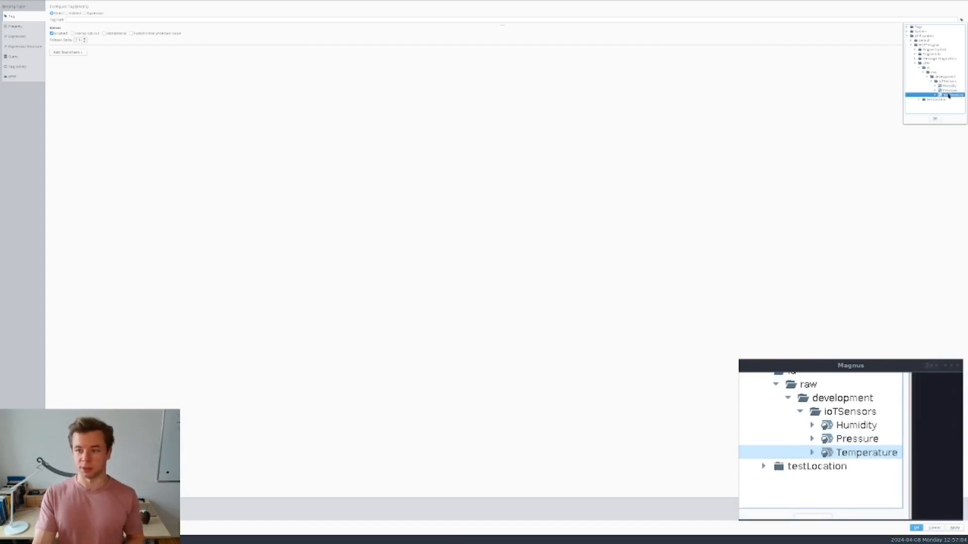
{"action": "left_click", "coordinate": [935, 119]}
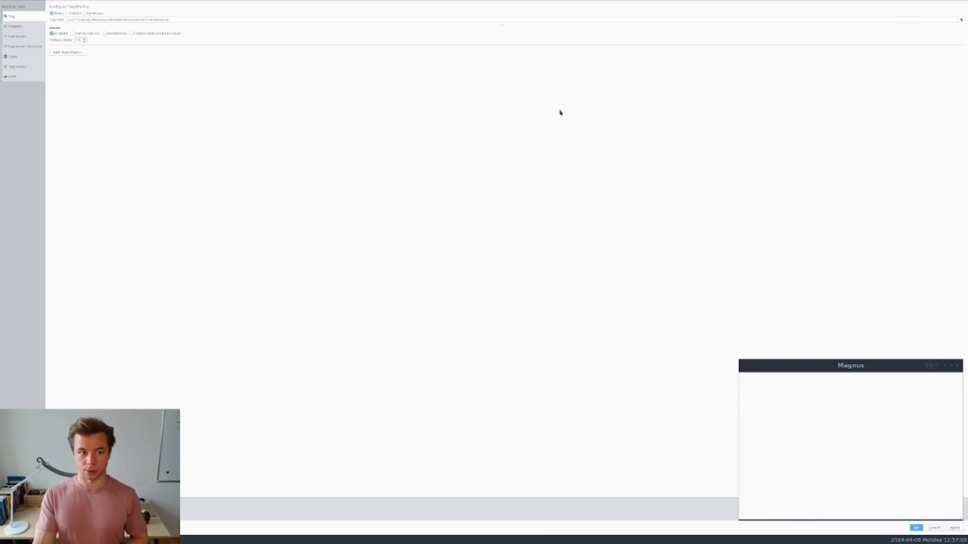
{"action": "left_click", "coordinate": [173, 19]}
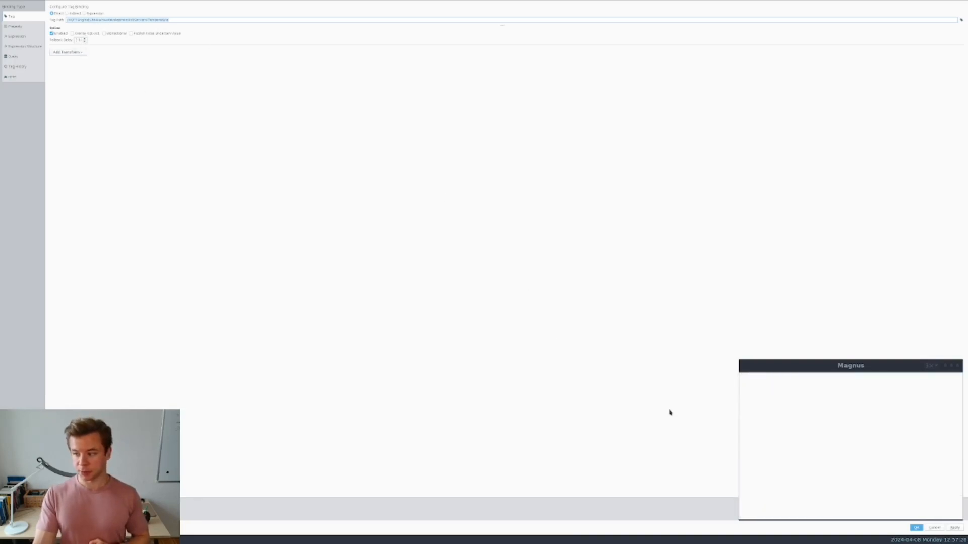
{"action": "left_click", "coordinate": [916, 528]}
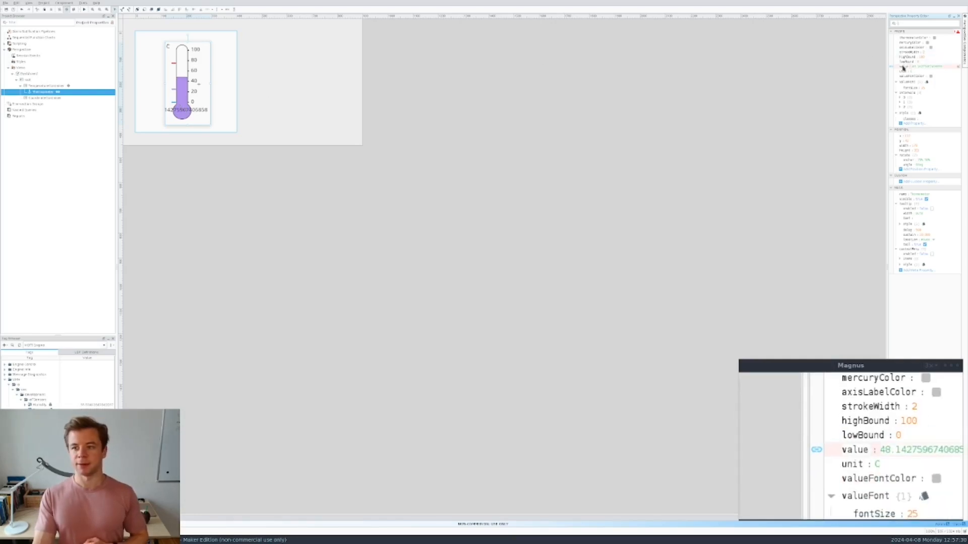
- Dismiss the chat notification and reopen the thermometer value binding flagged 'string found, number expected'
{"action": "mouse_move", "coordinate": [898, 70]}
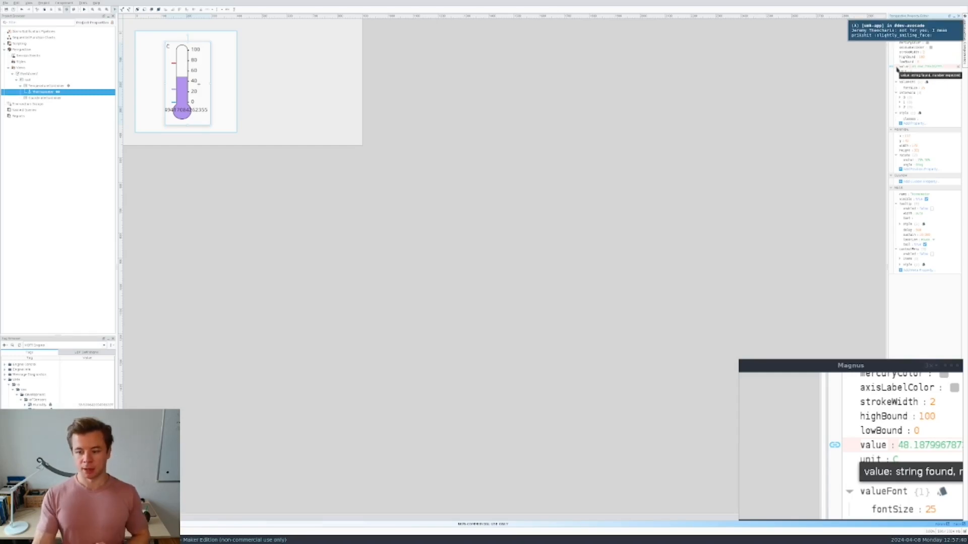
{"action": "left_click", "coordinate": [880, 38]}
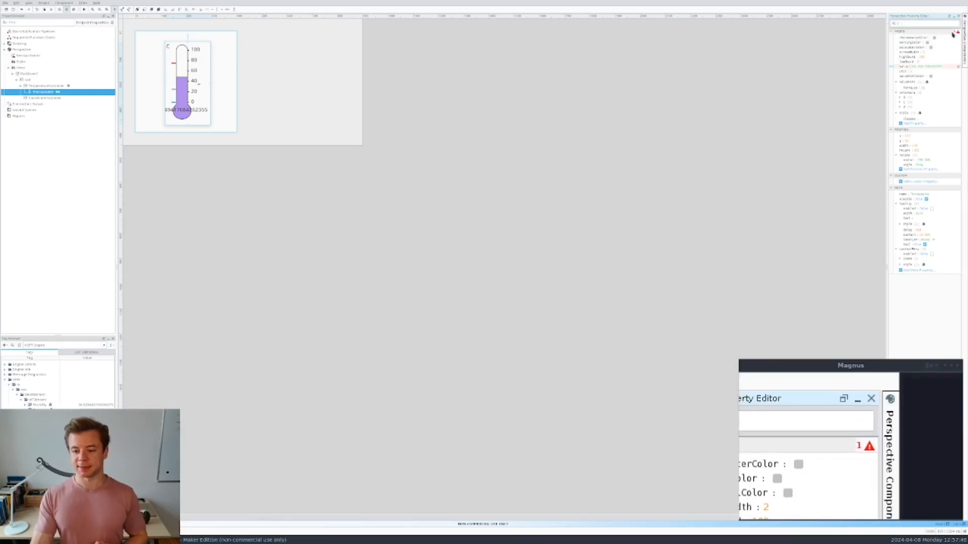
{"action": "mouse_move", "coordinate": [957, 32]}
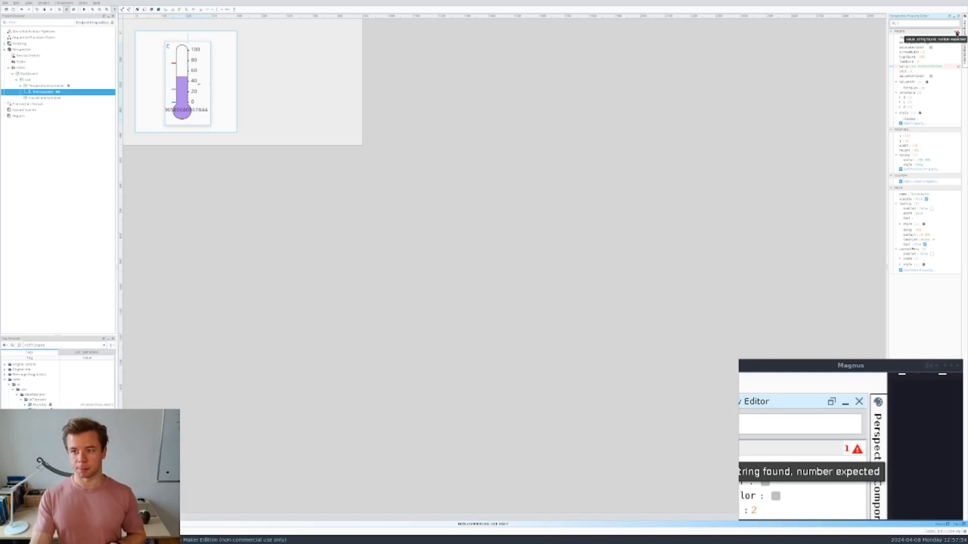
{"action": "left_click", "coordinate": [891, 66]}
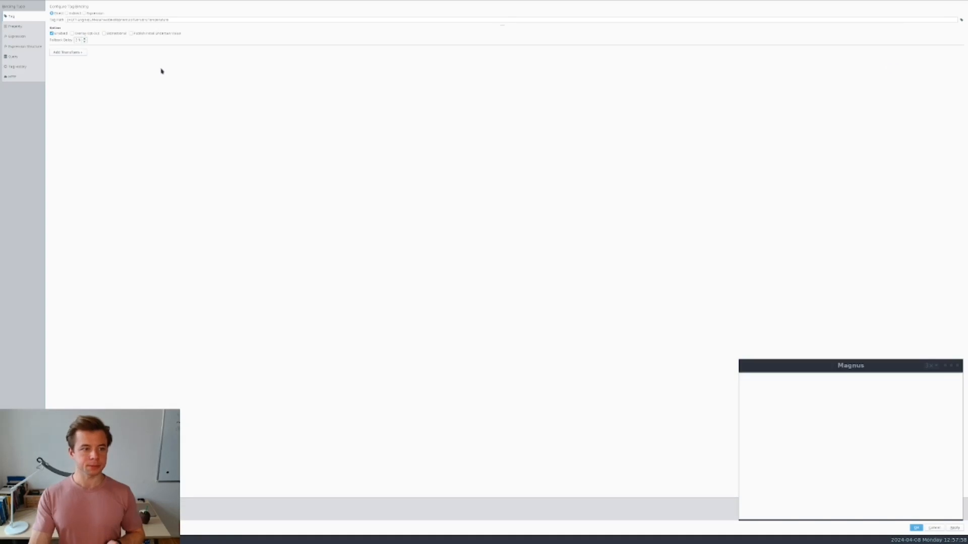
- Add a Format transform to the Temperature binding so the thermometer reads 48.627
{"action": "left_click", "coordinate": [76, 52]}
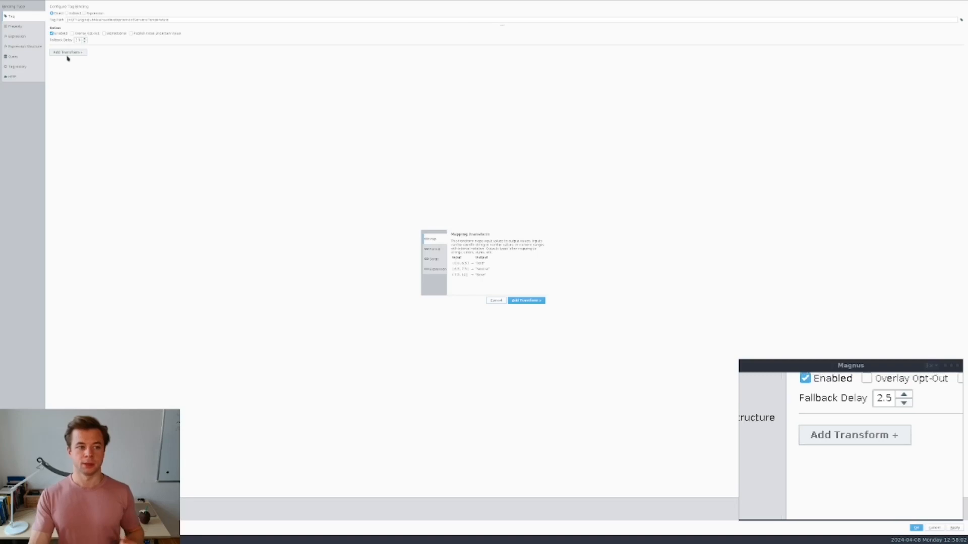
{"action": "left_click", "coordinate": [436, 250]}
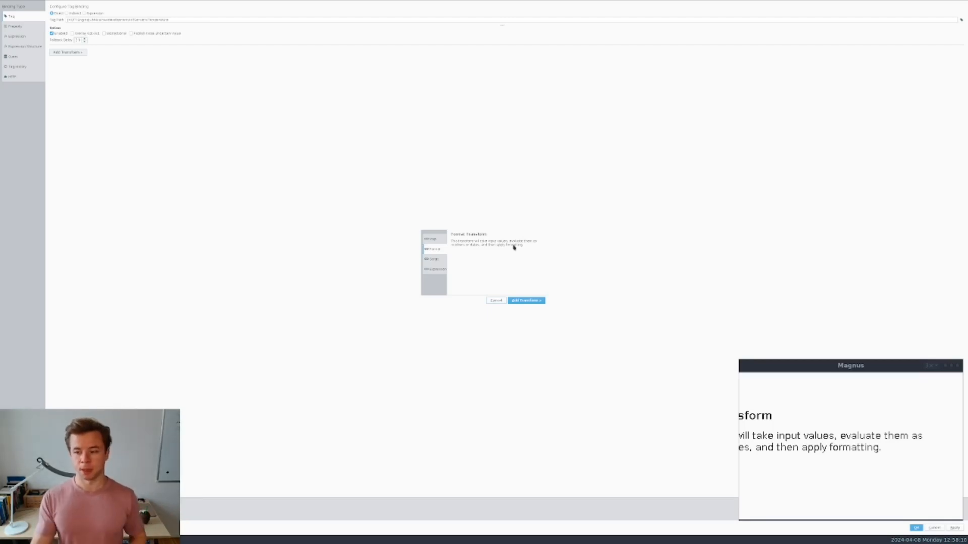
{"action": "left_click", "coordinate": [526, 302]}
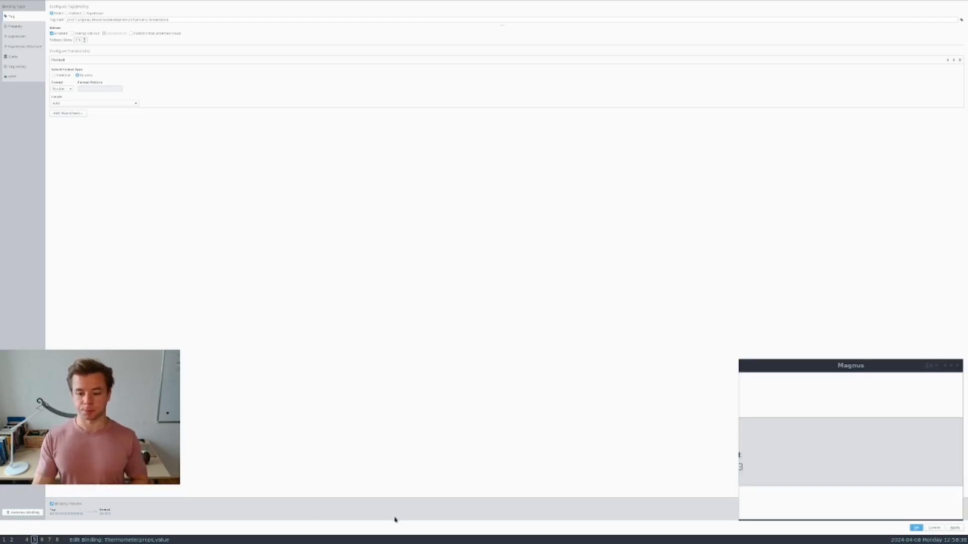
{"action": "left_click", "coordinate": [916, 528]}
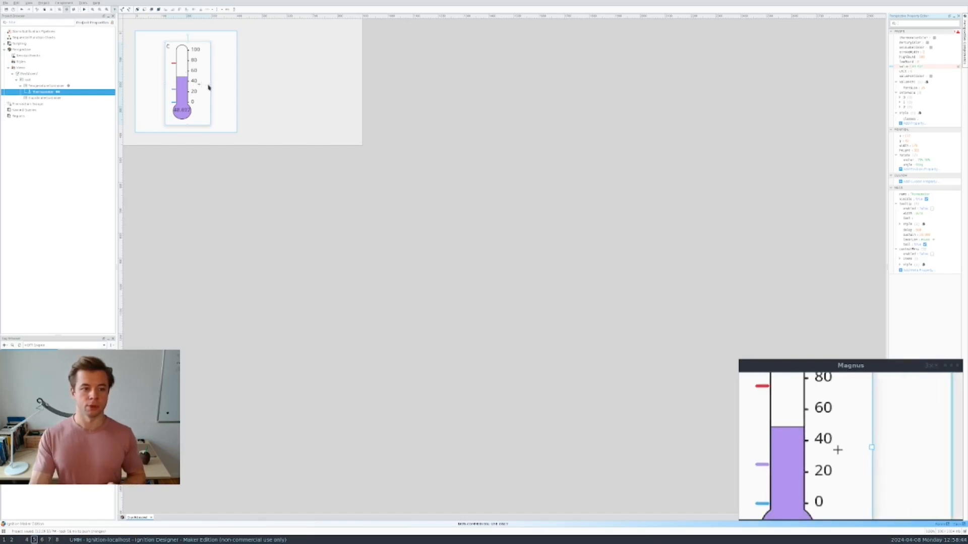
- Widen the thermometer slightly and enter the CoordinateContainer for editing
{"action": "left_click_drag", "start_coordinate": [211, 84], "coordinate": [213, 87]}
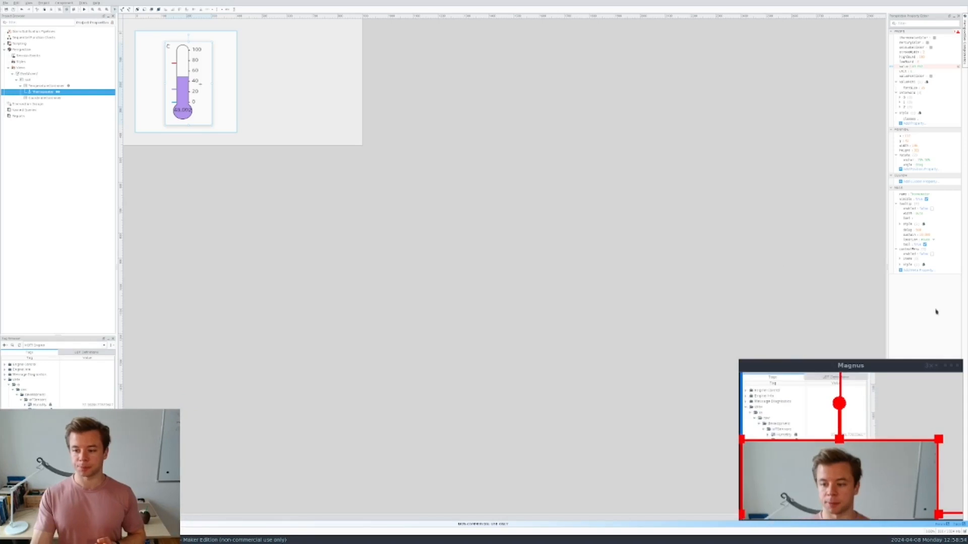
{"action": "left_click", "coordinate": [324, 126]}
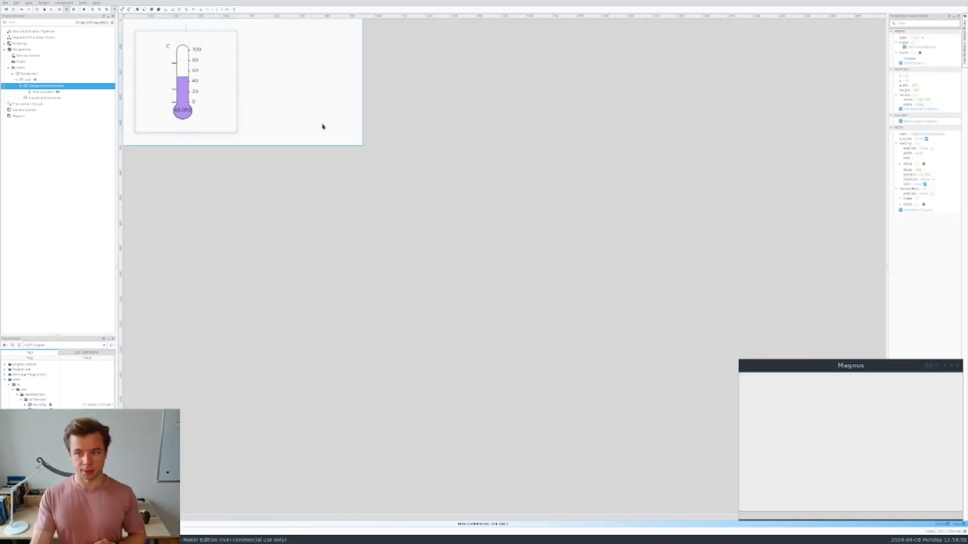
{"action": "left_click", "coordinate": [38, 97]}
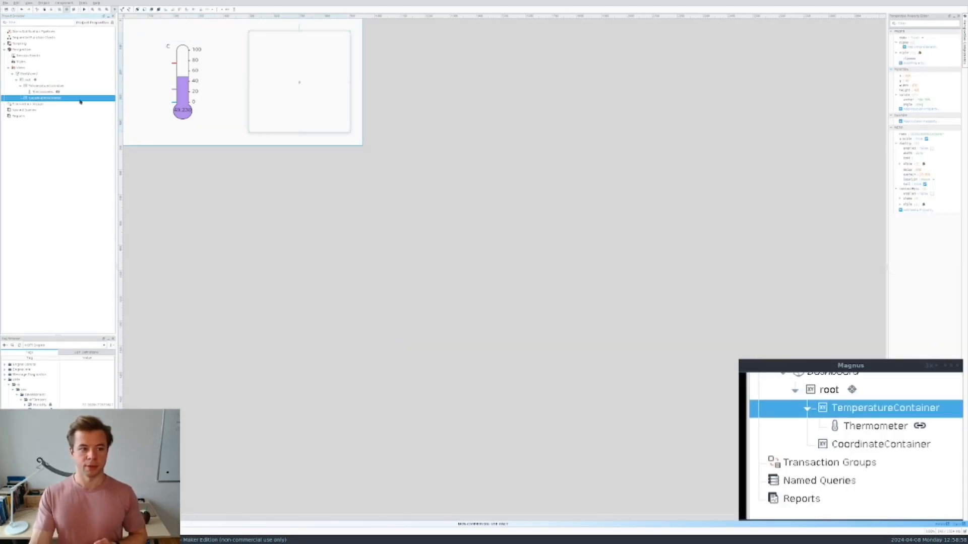
{"action": "double_click", "coordinate": [282, 93]}
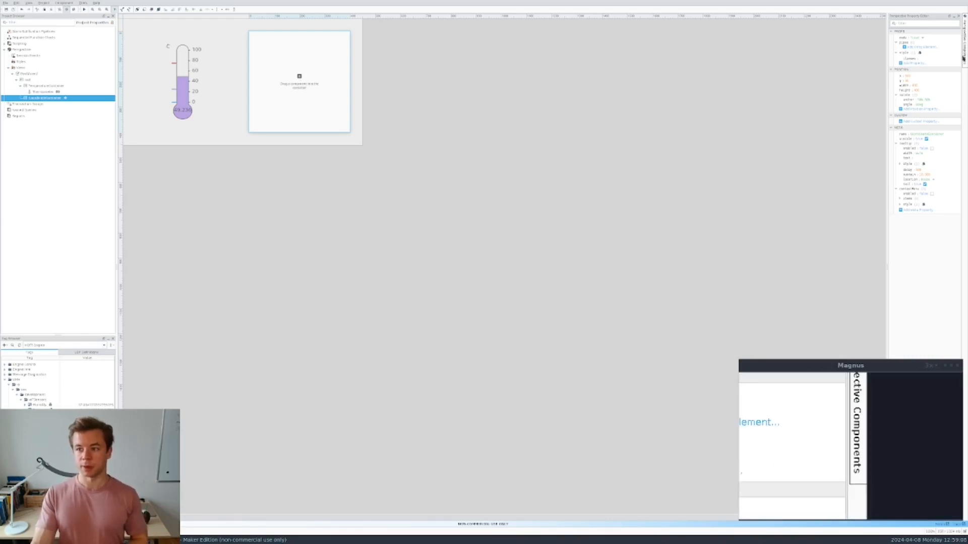
- Drag a Progress bar (50 on a 0–100 range) into the CoordinateContainer
{"action": "left_click", "coordinate": [963, 59]}
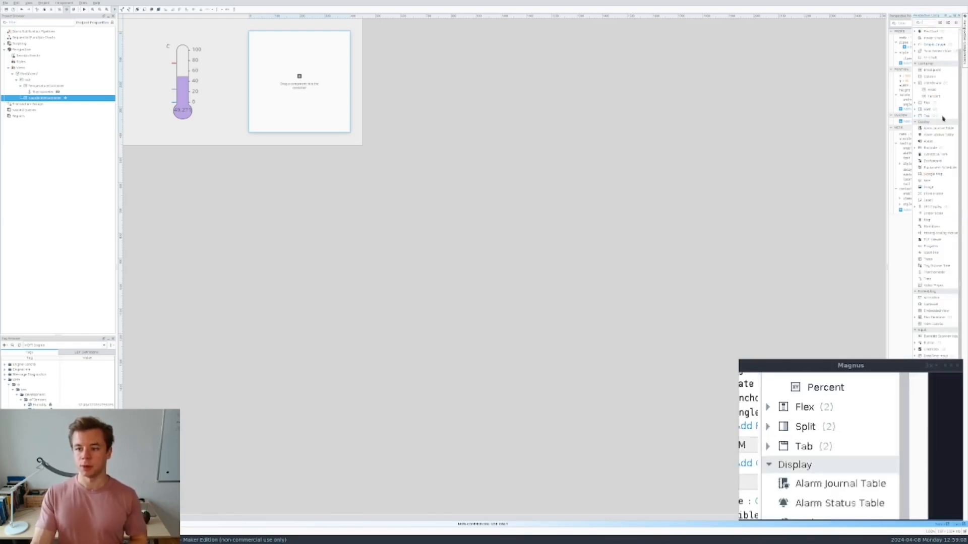
{"action": "left_click", "coordinate": [937, 246]}
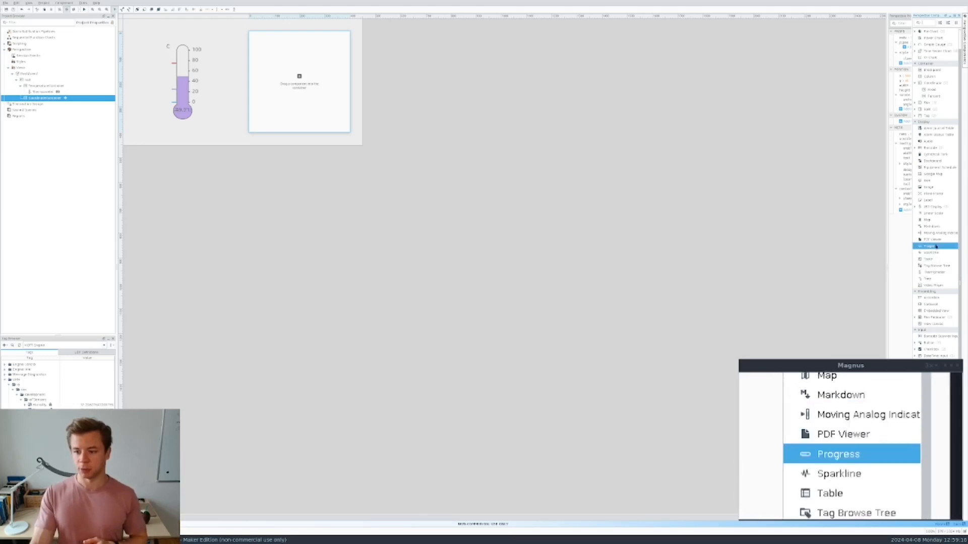
{"action": "left_click_drag", "start_coordinate": [936, 248], "coordinate": [781, 237]}
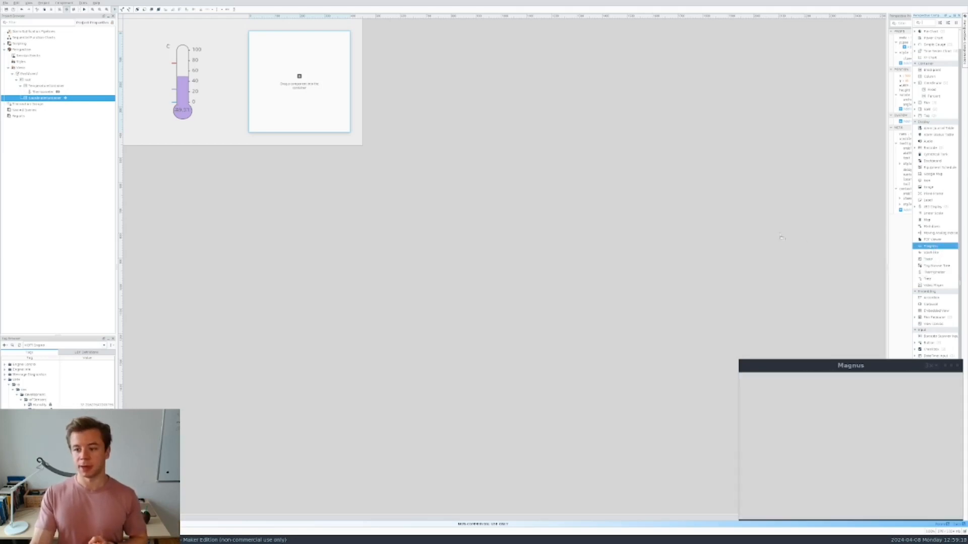
{"action": "left_click_drag", "start_coordinate": [375, 112], "coordinate": [319, 85]}
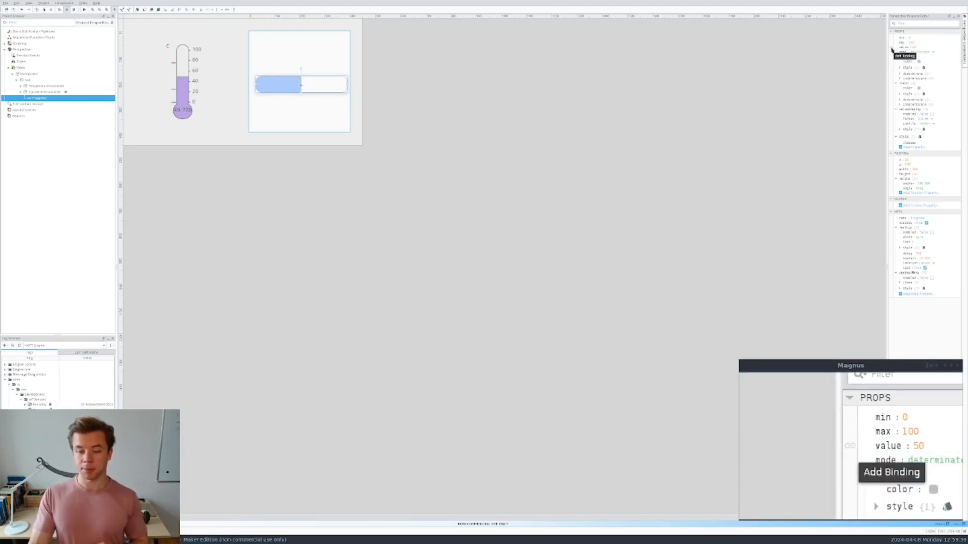
- Bind the progress bar's value to the pasted UMH ioTSensors/Humidity tag path
{"action": "left_click", "coordinate": [892, 50]}
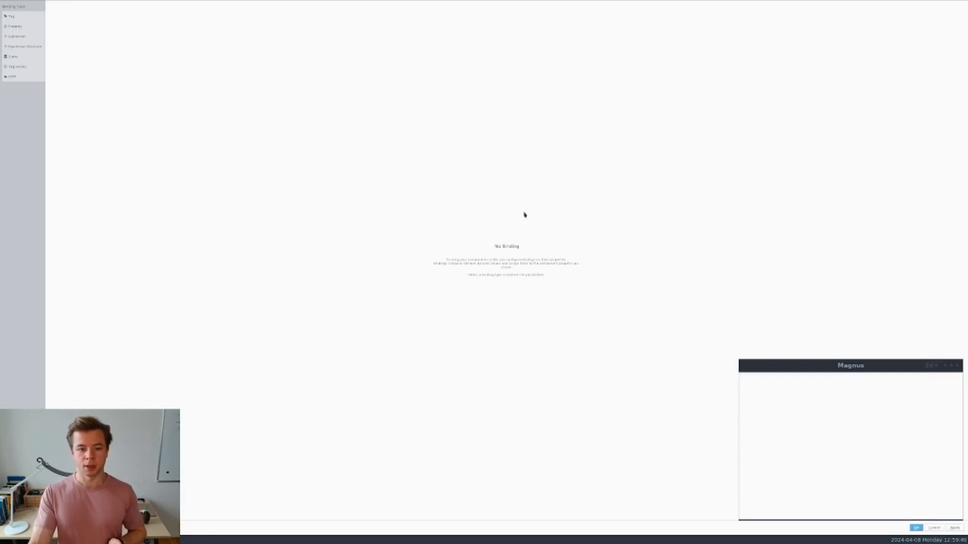
{"action": "left_click", "coordinate": [23, 20]}
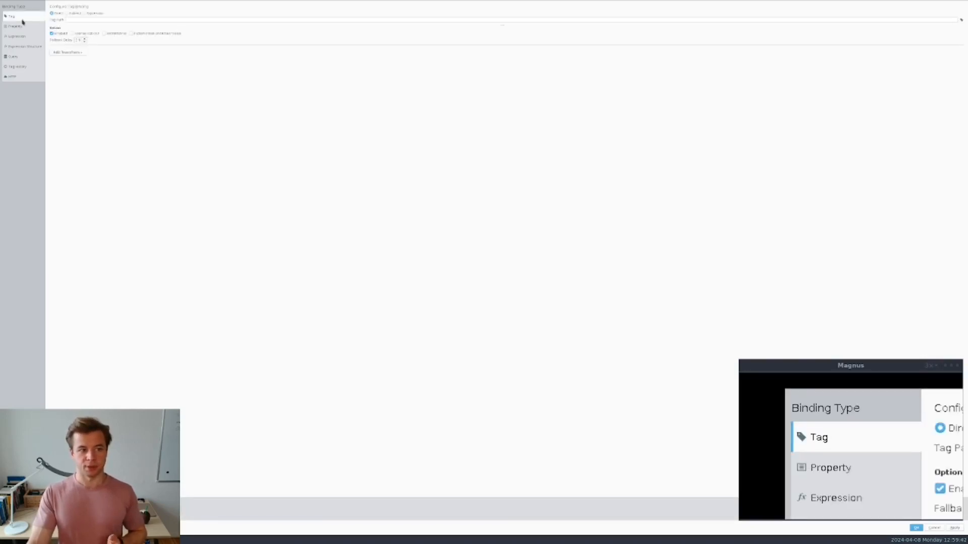
{"action": "left_click", "coordinate": [131, 19]}
{"action": "key", "text": "ctrl+v"}
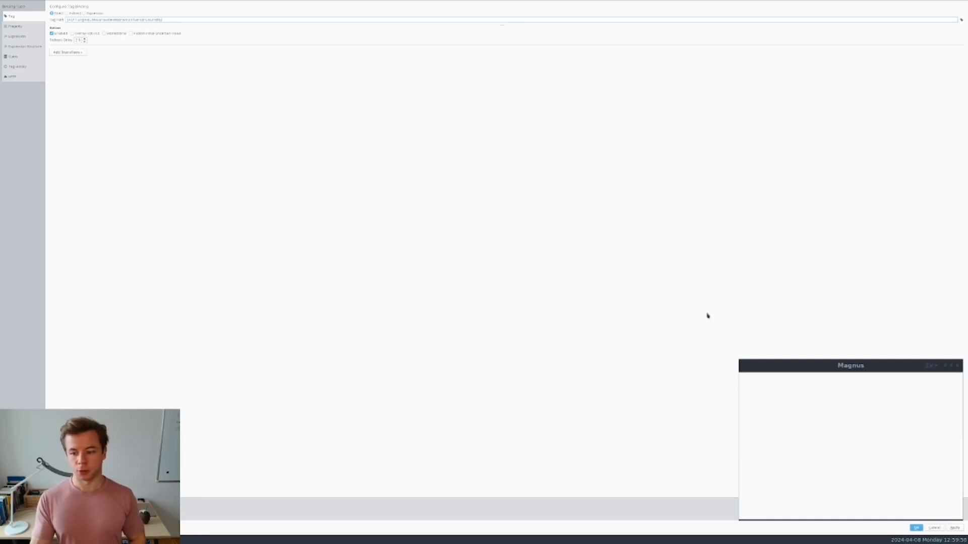
{"action": "left_click", "coordinate": [917, 529]}
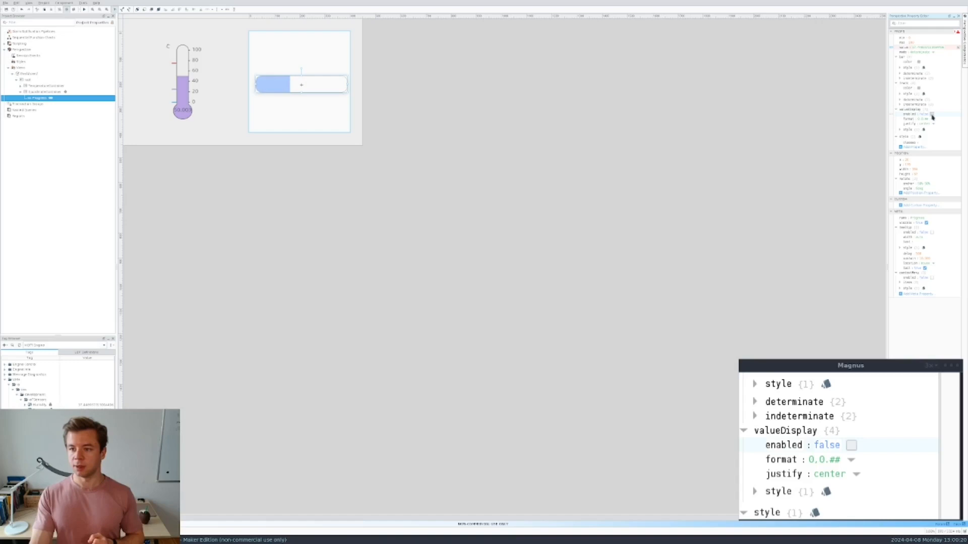
- Enable valueDisplay on the progress bar, save the project, and switch to Firefox
{"action": "left_click", "coordinate": [931, 115]}
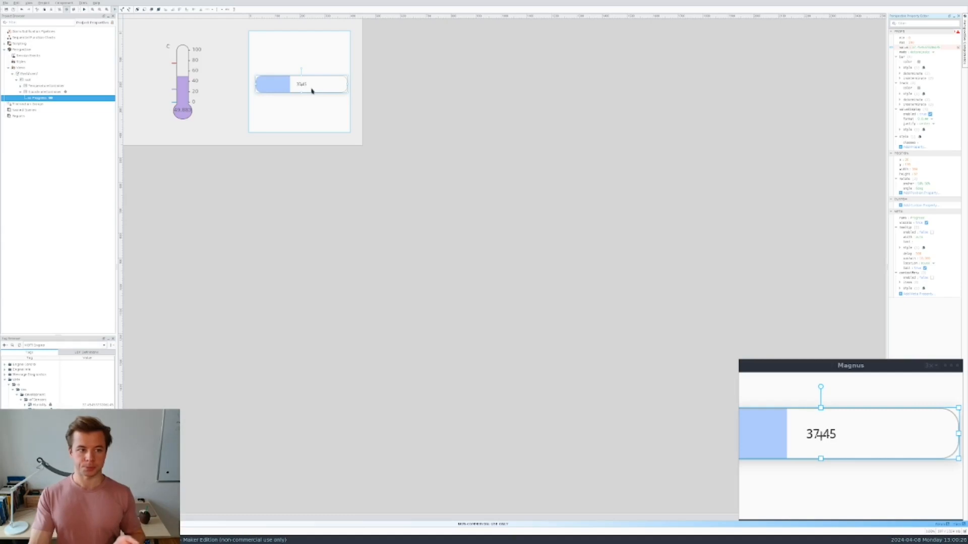
{"action": "left_click", "coordinate": [257, 177]}
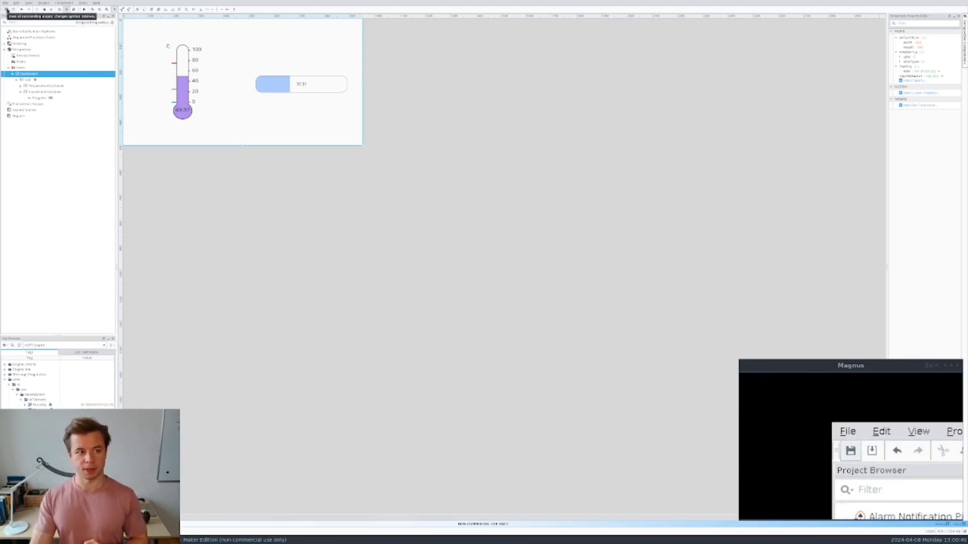
{"action": "left_click", "coordinate": [6, 9]}
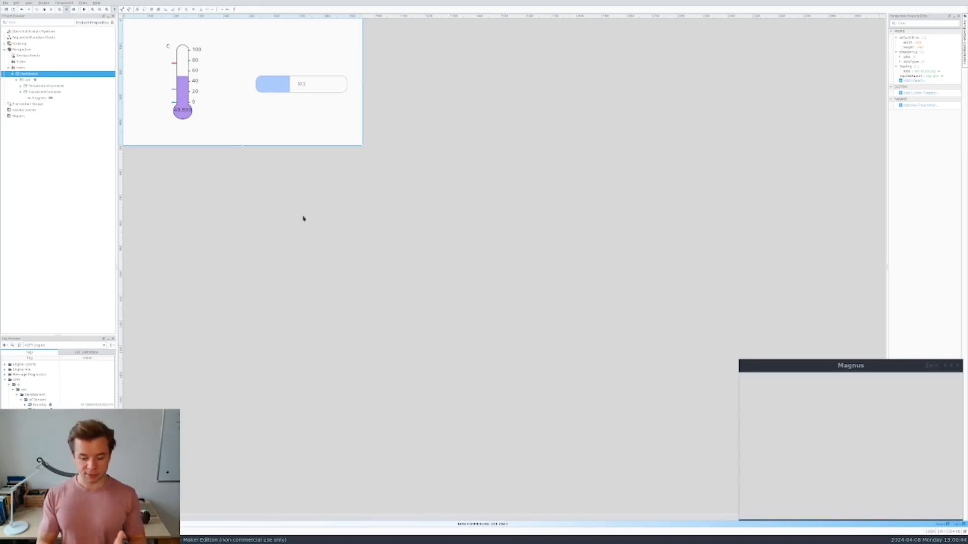
{"action": "key", "text": "alt+Tab"}
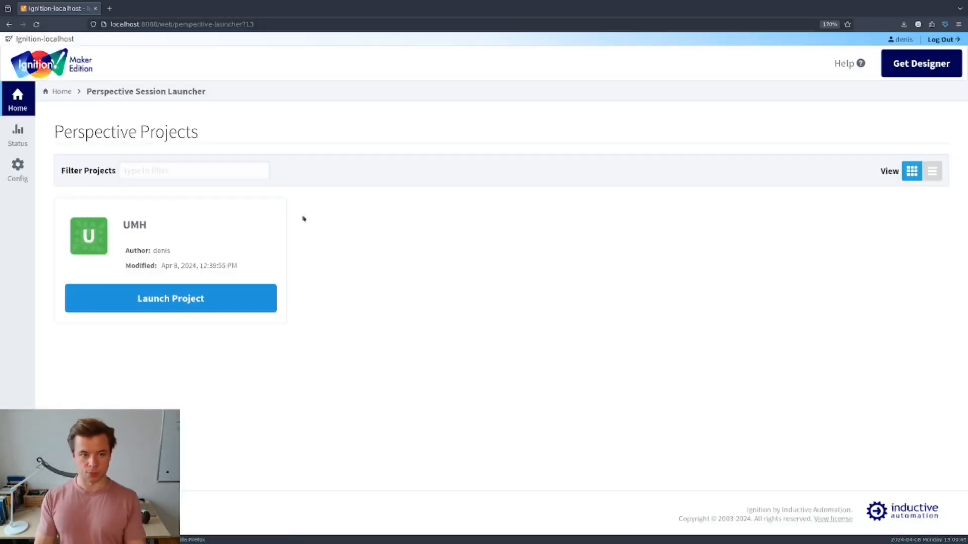
- Launch the UMH project from the Ignition Gateway's Perspective project list
{"action": "left_click", "coordinate": [17, 105]}
{"action": "scroll", "coordinate": [233, 207], "scroll_direction": "down", "scroll_amount": 5}
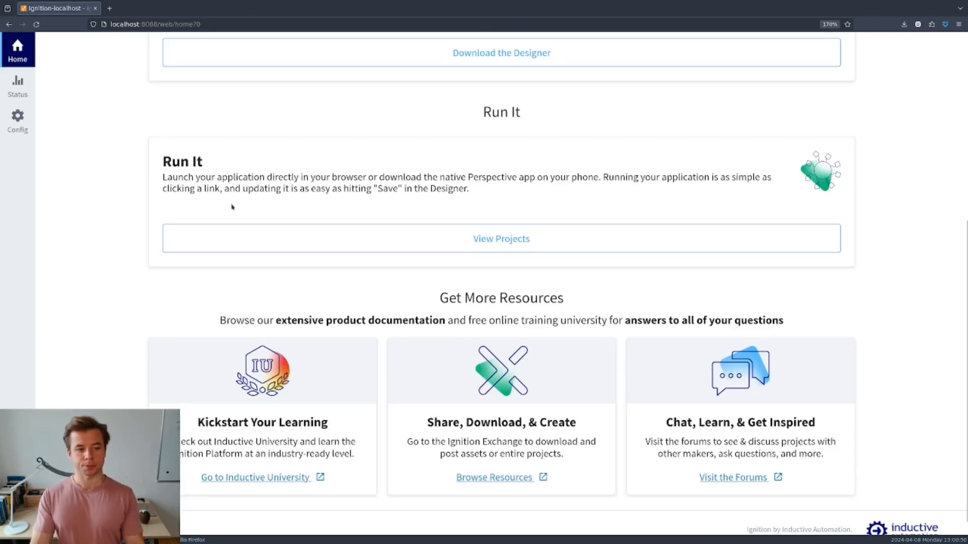
{"action": "left_click", "coordinate": [498, 247]}
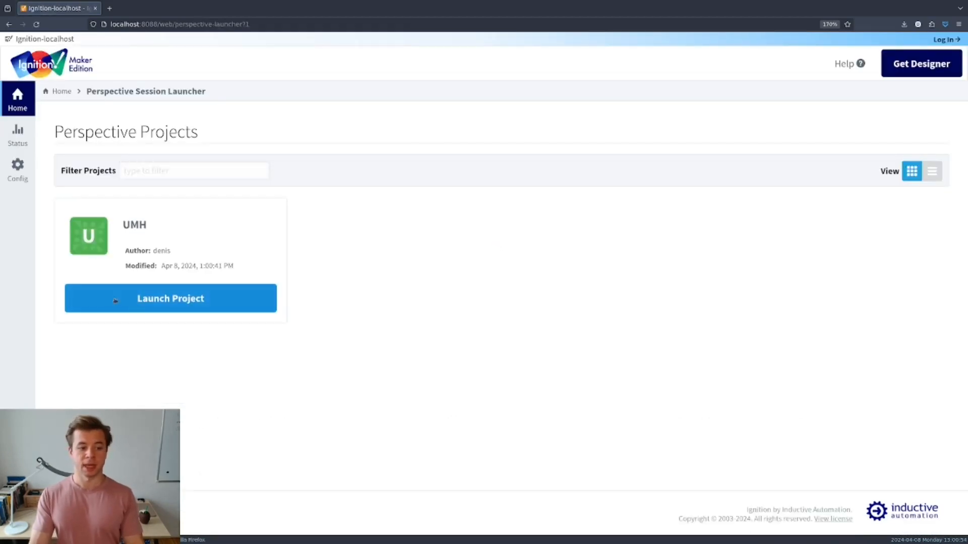
{"action": "left_click", "coordinate": [178, 299]}
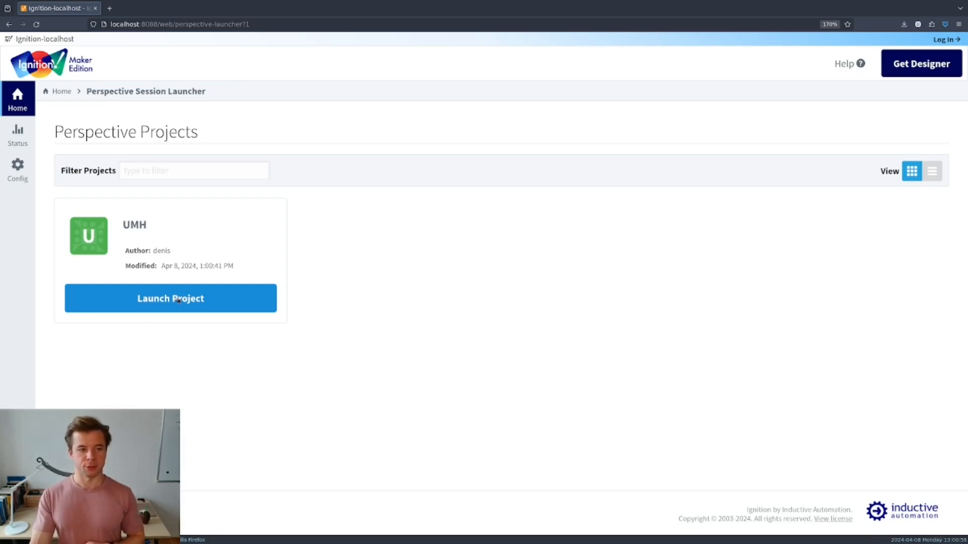